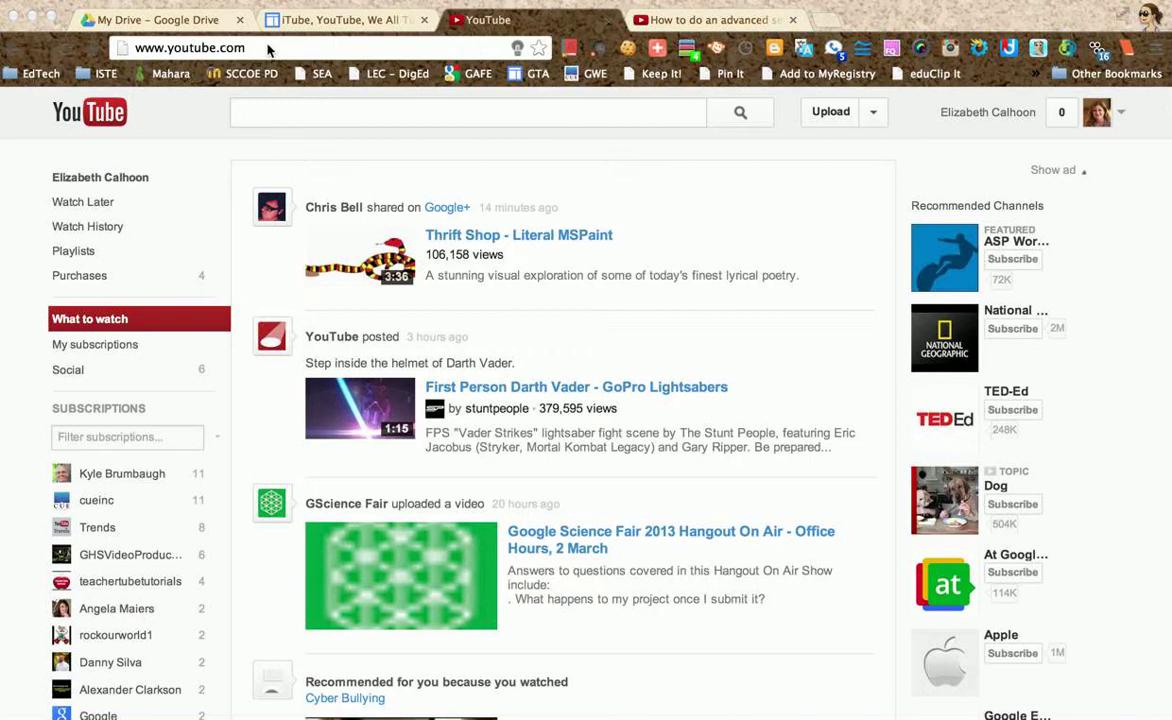
Open the Video Manager from the account options to list the channel's uploaded videos.
left_click(244, 50)
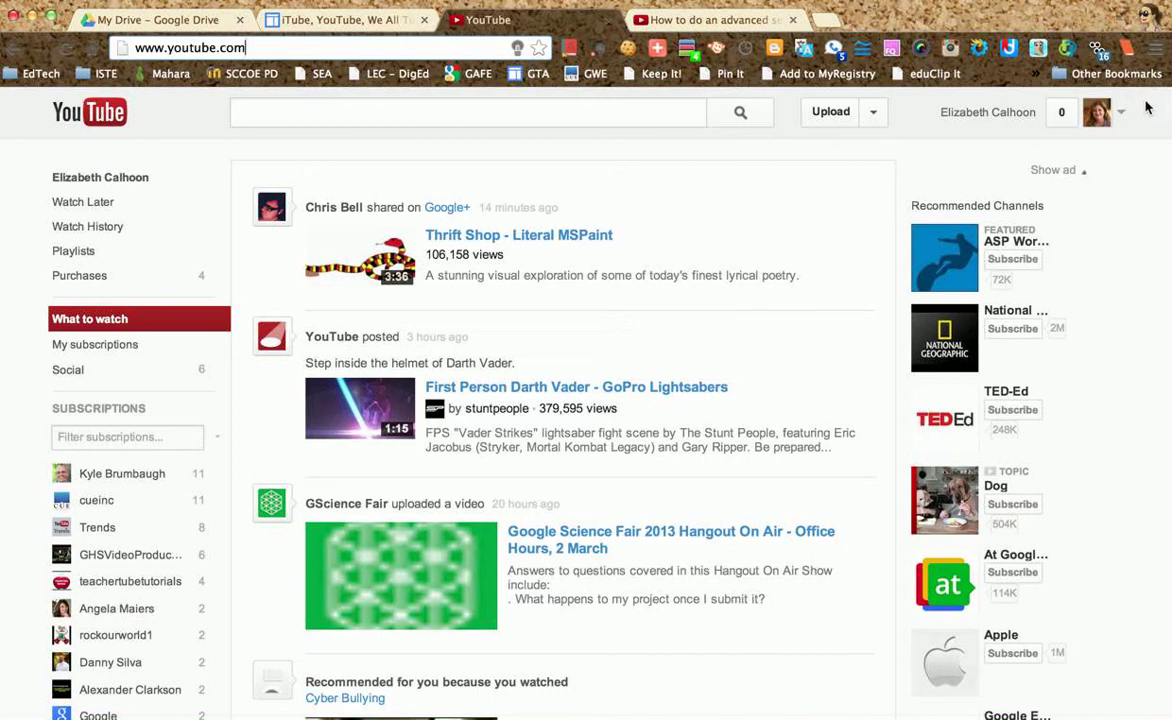
left_click(988, 115)
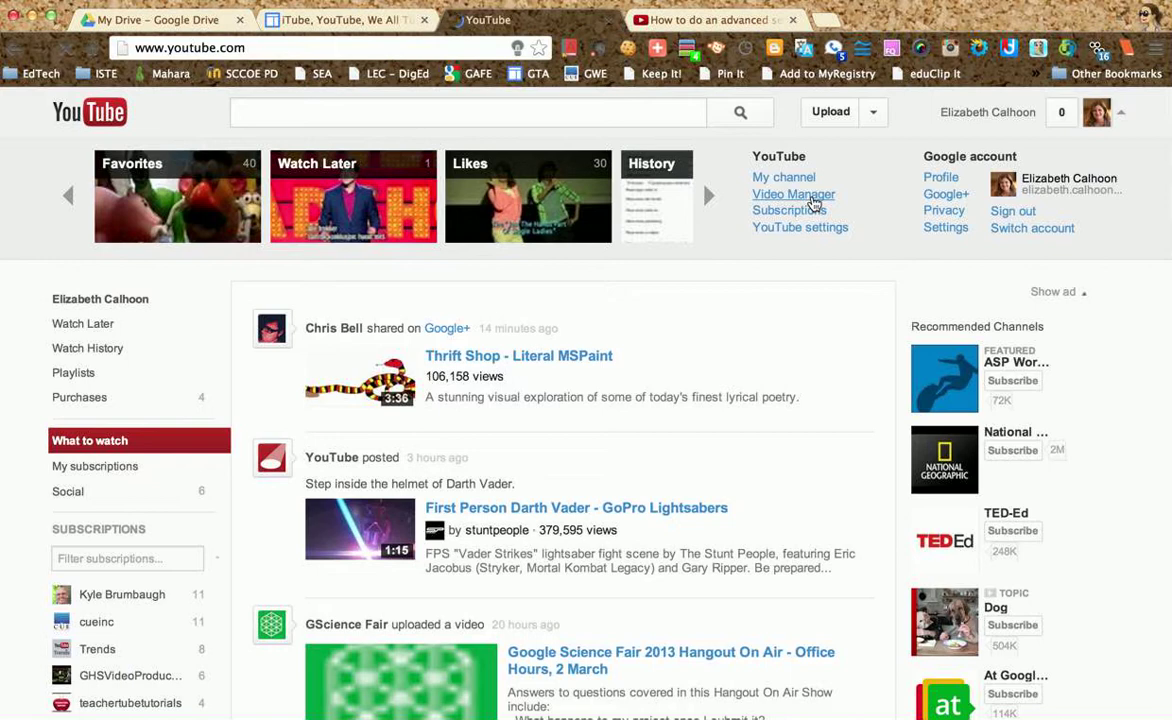
left_click(813, 196)
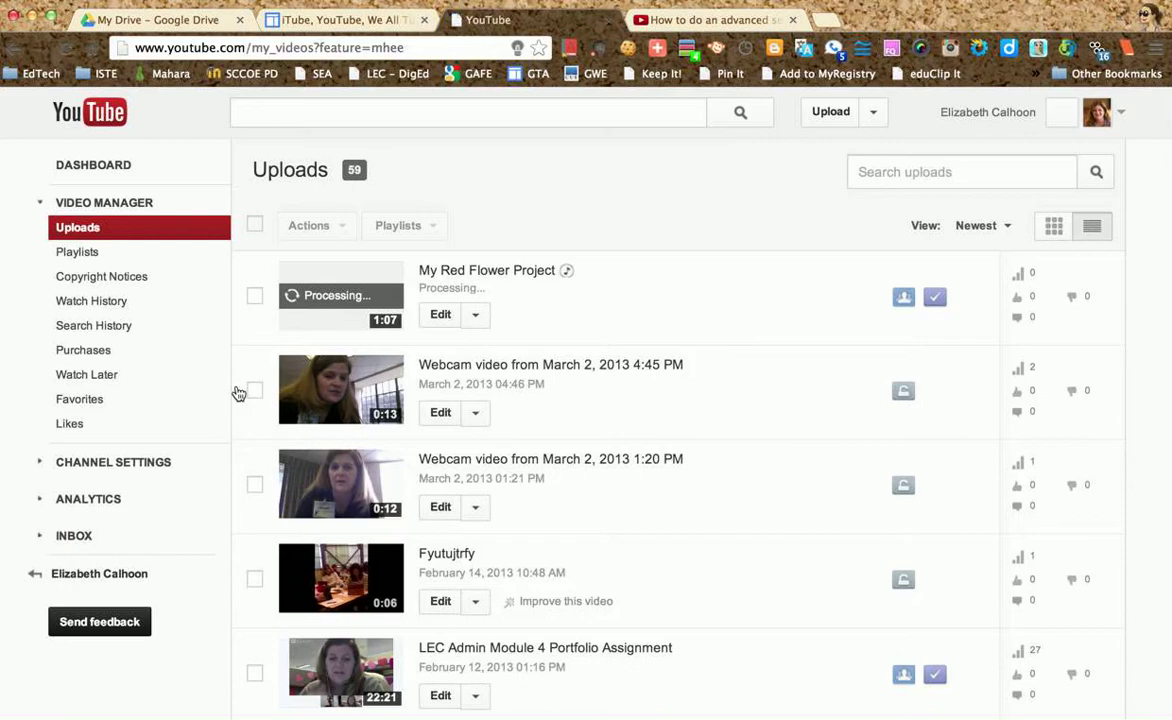
Open the annotations editor for the uploaded "Google Advanced Search" video.
scroll(237, 392, "down", 5)
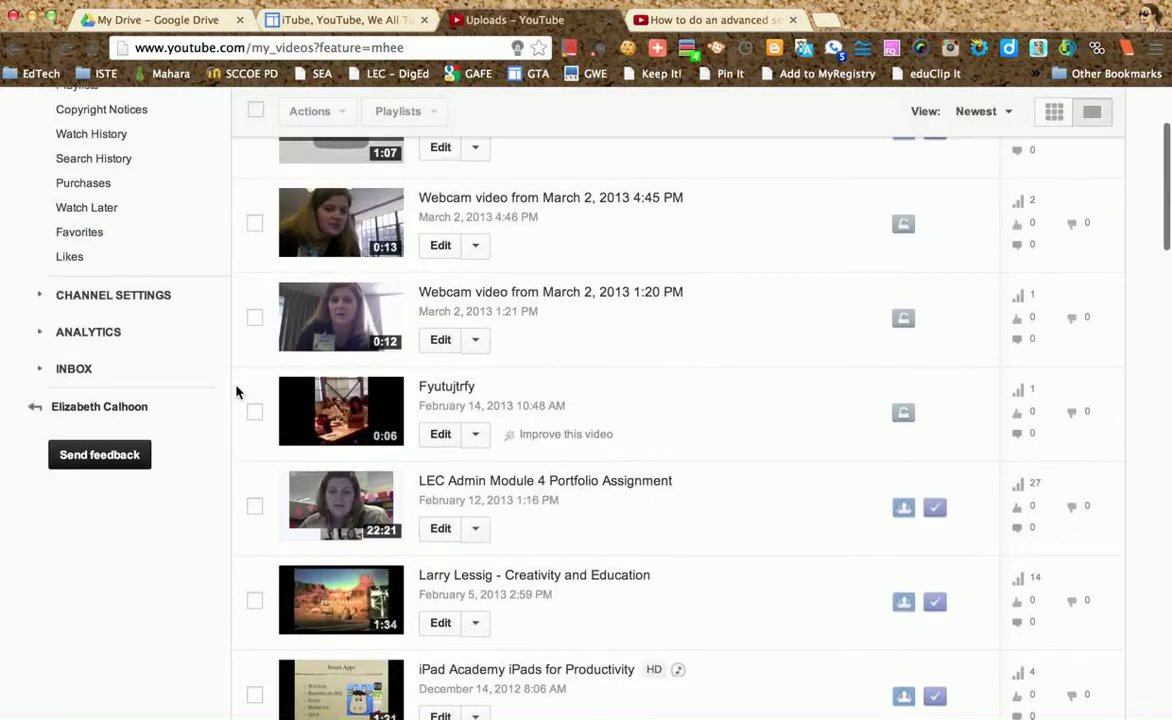
scroll(237, 392, "up", 1)
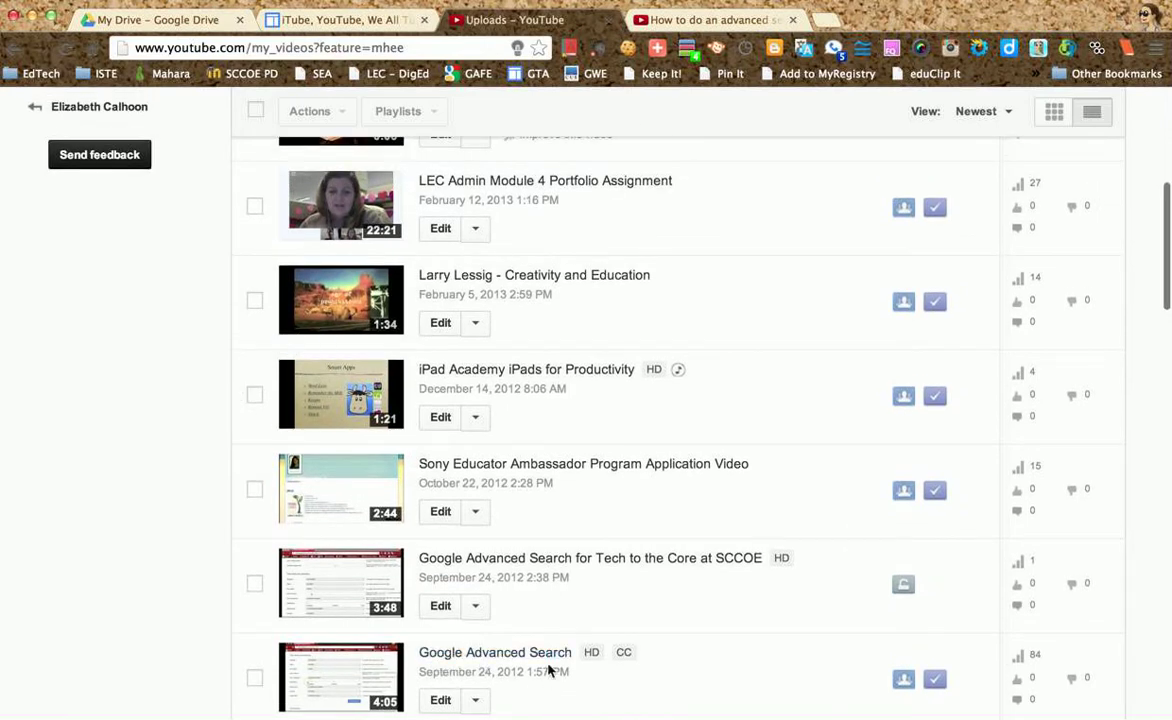
left_click(439, 702)
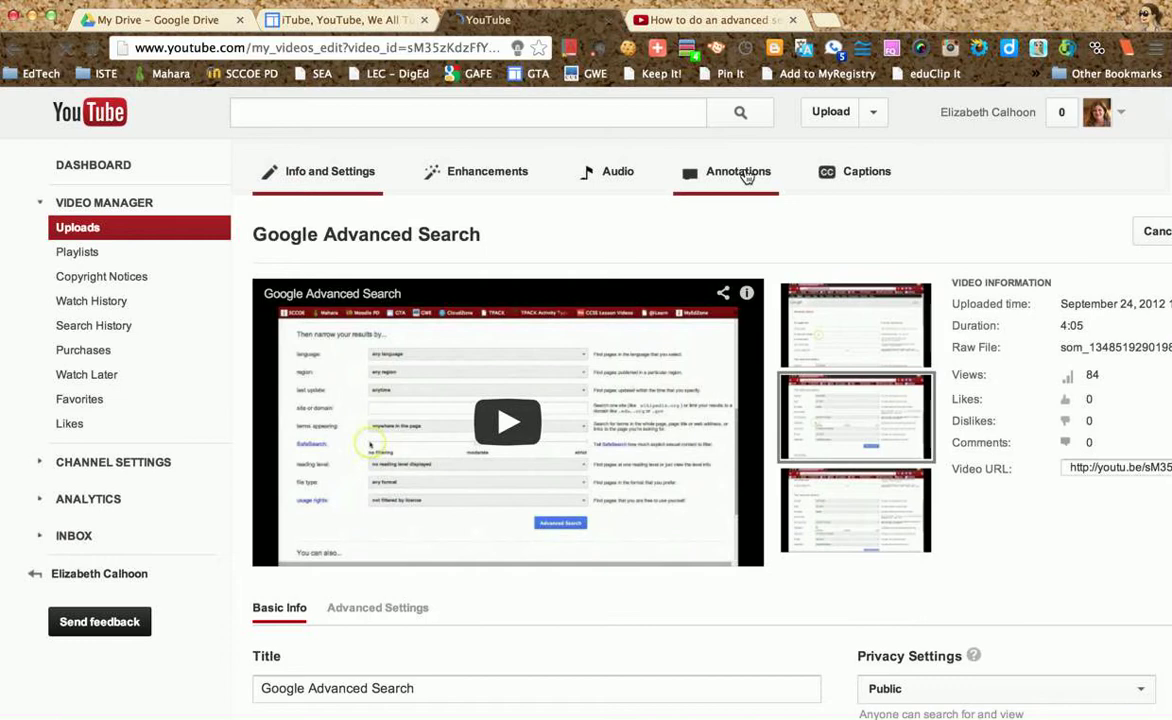
left_click(745, 177)
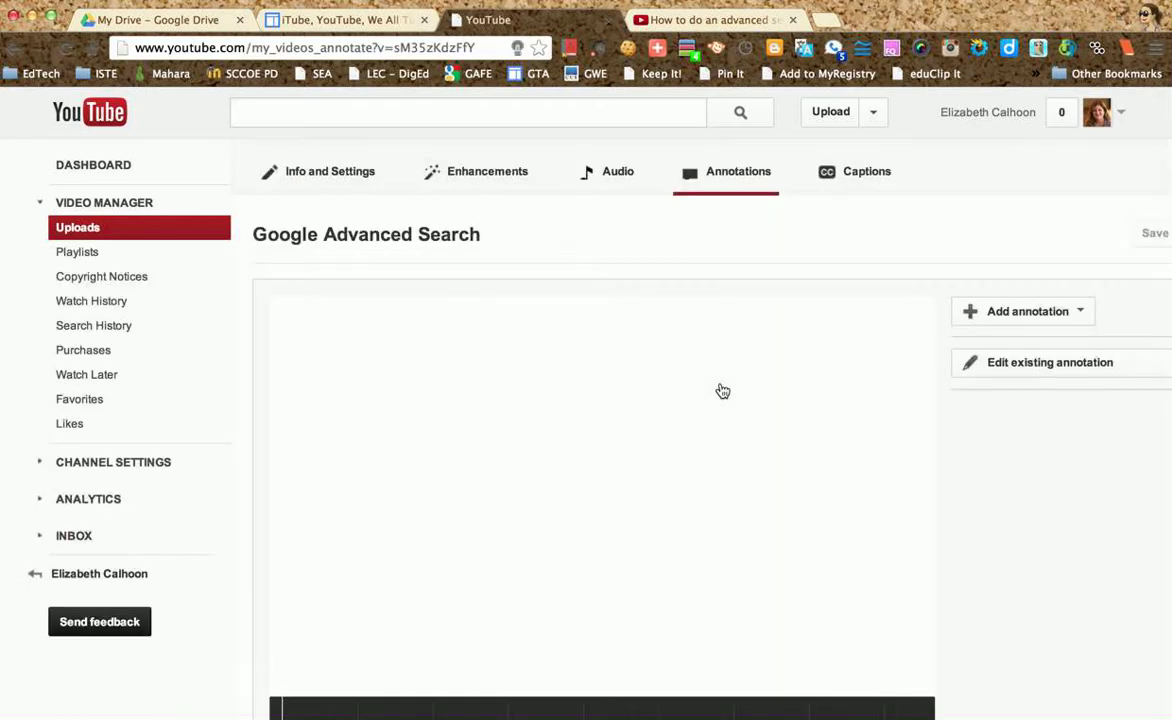
Advance the video to near its end and pause playback at 3:49.
scroll(250, 521, "down", 3)
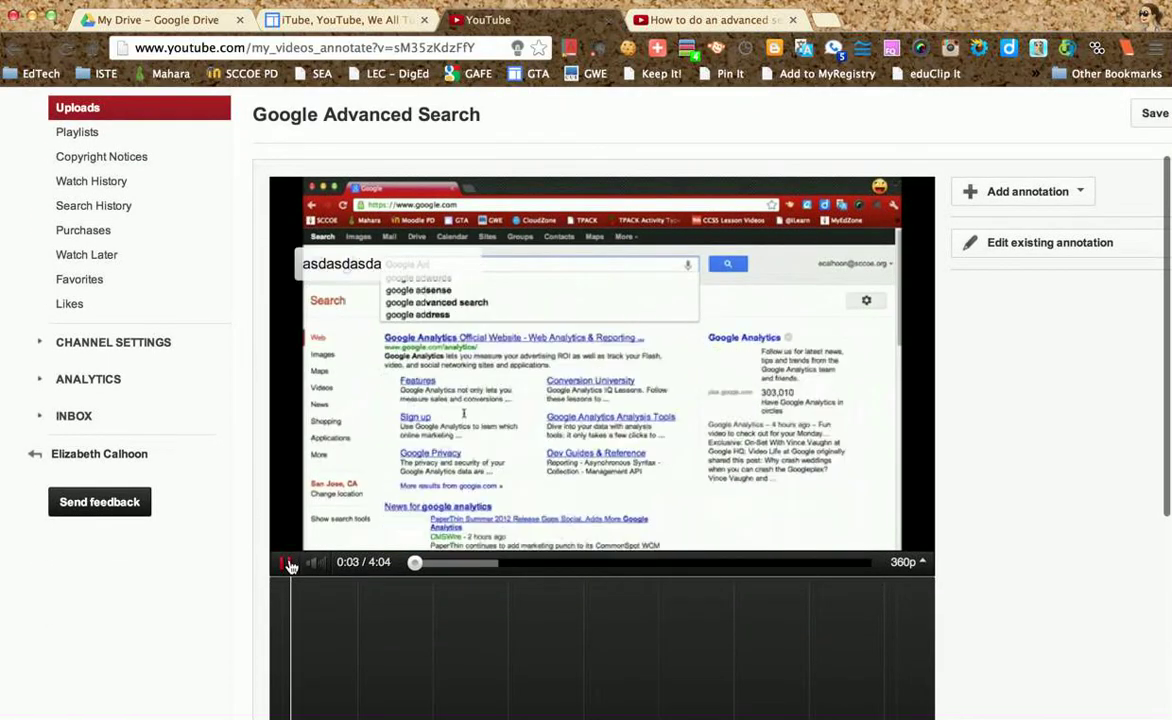
left_click(288, 566)
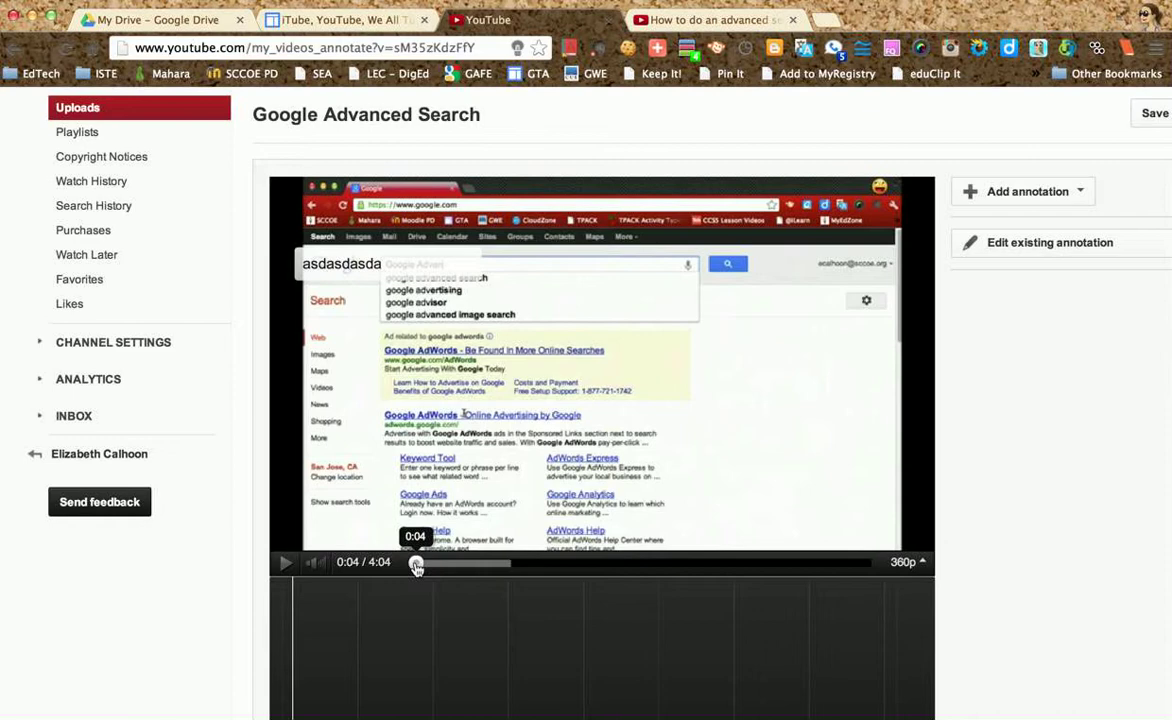
left_click_drag(417, 566, 840, 570)
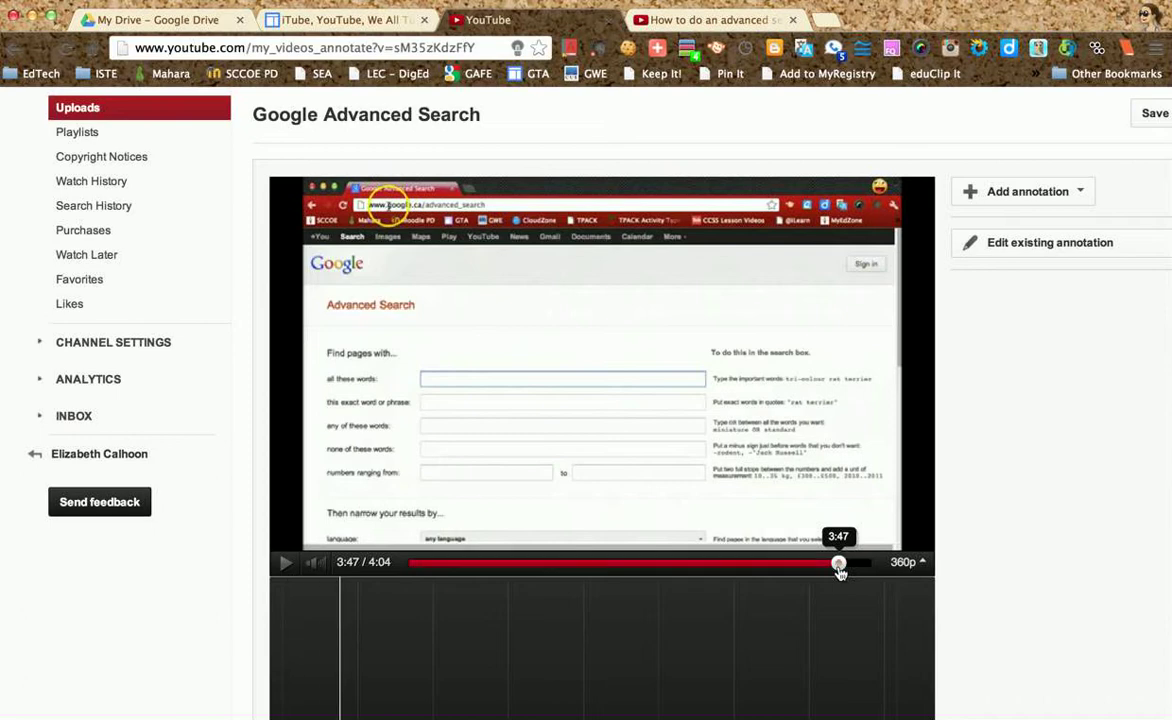
scroll(994, 528, "up", 1)
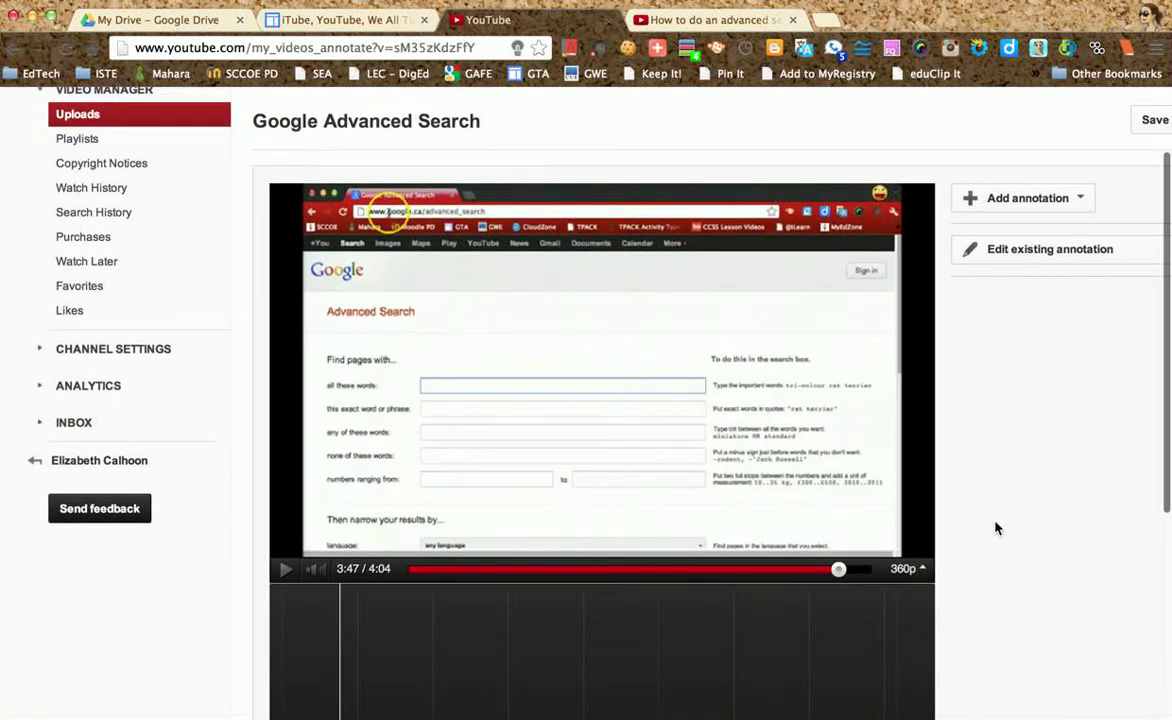
scroll(994, 528, "up", 1)
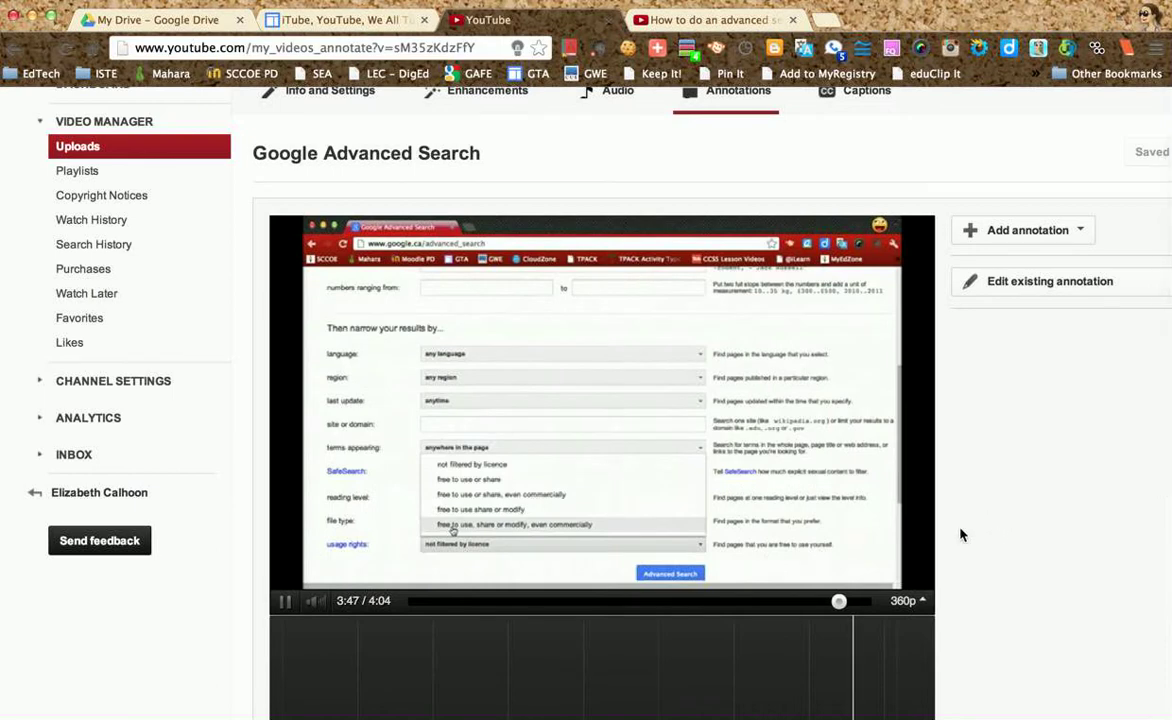
left_click(285, 603)
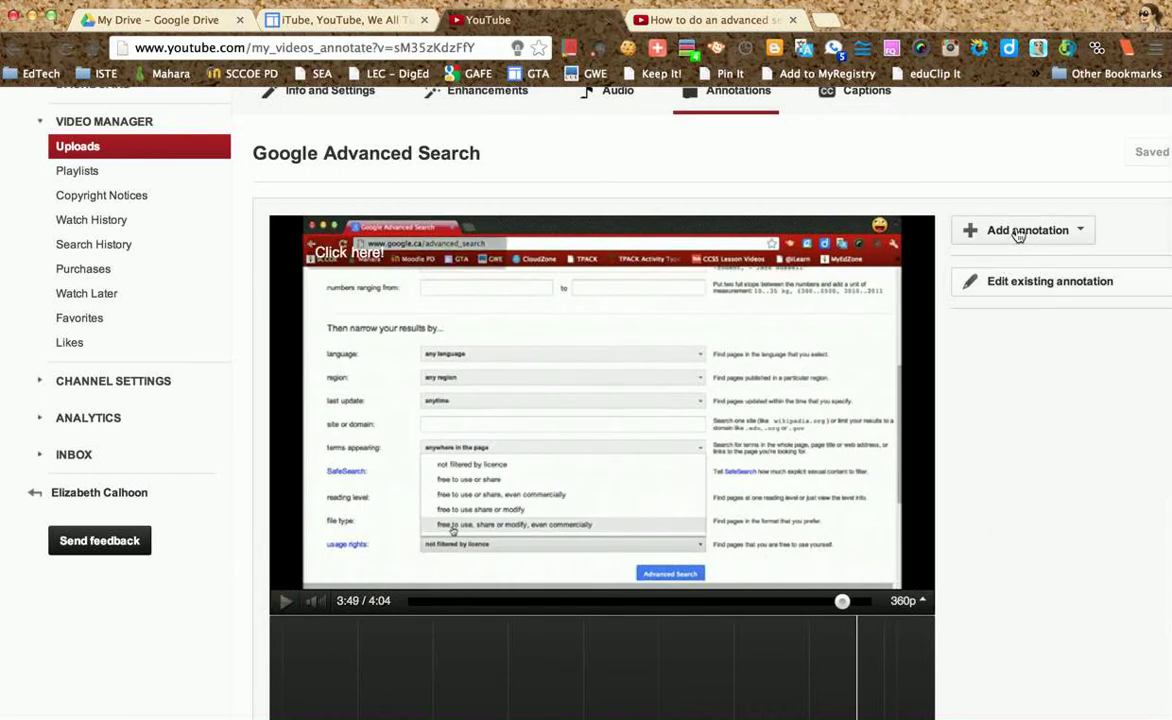
Add a Note annotation at 3:49 reading "For more information about Google Advanced Search in Book Search".
scroll(1015, 232, "right", 3)
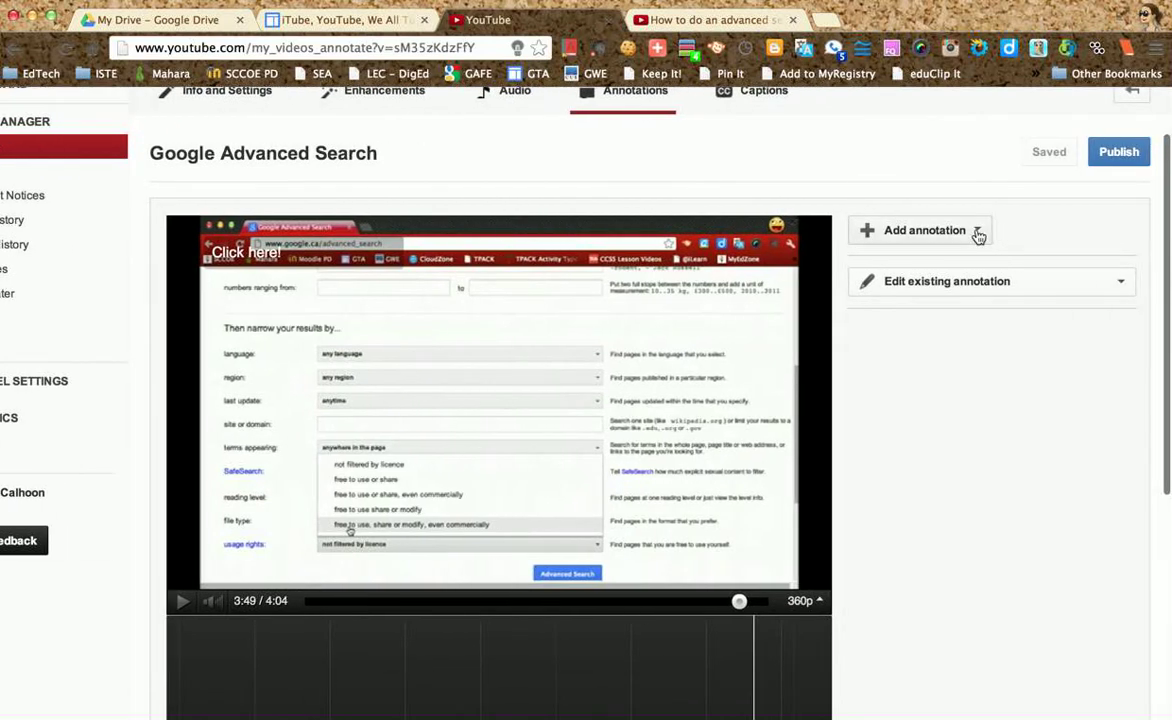
left_click(978, 233)
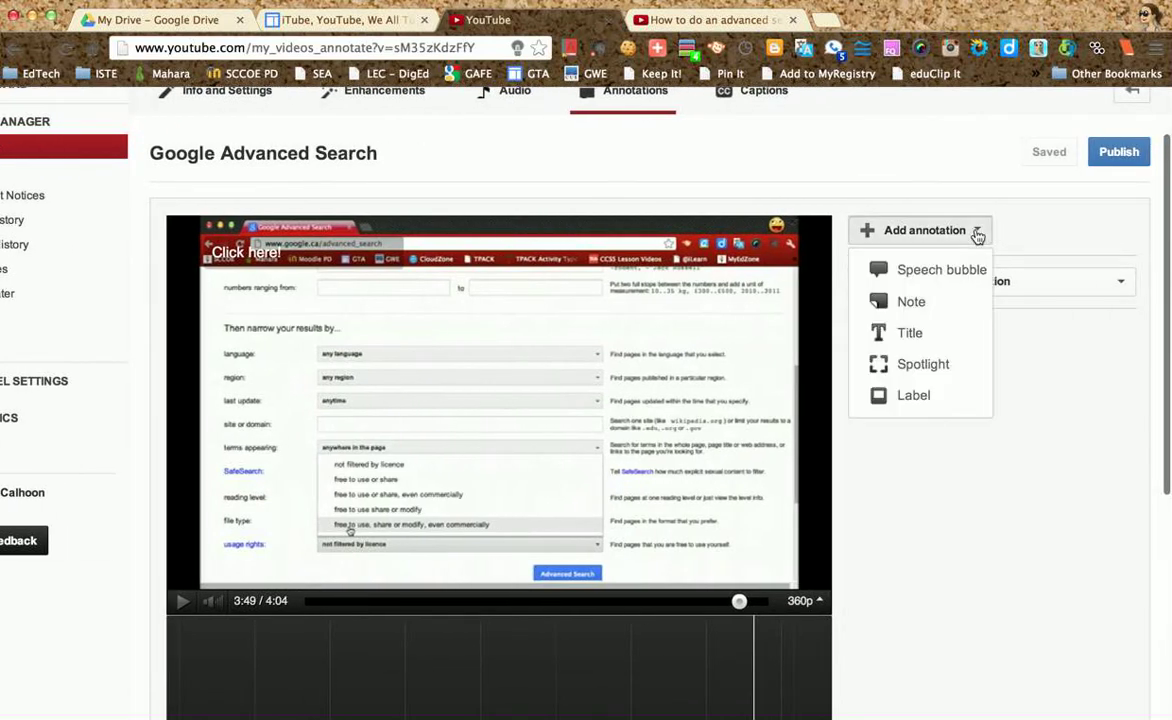
left_click(913, 302)
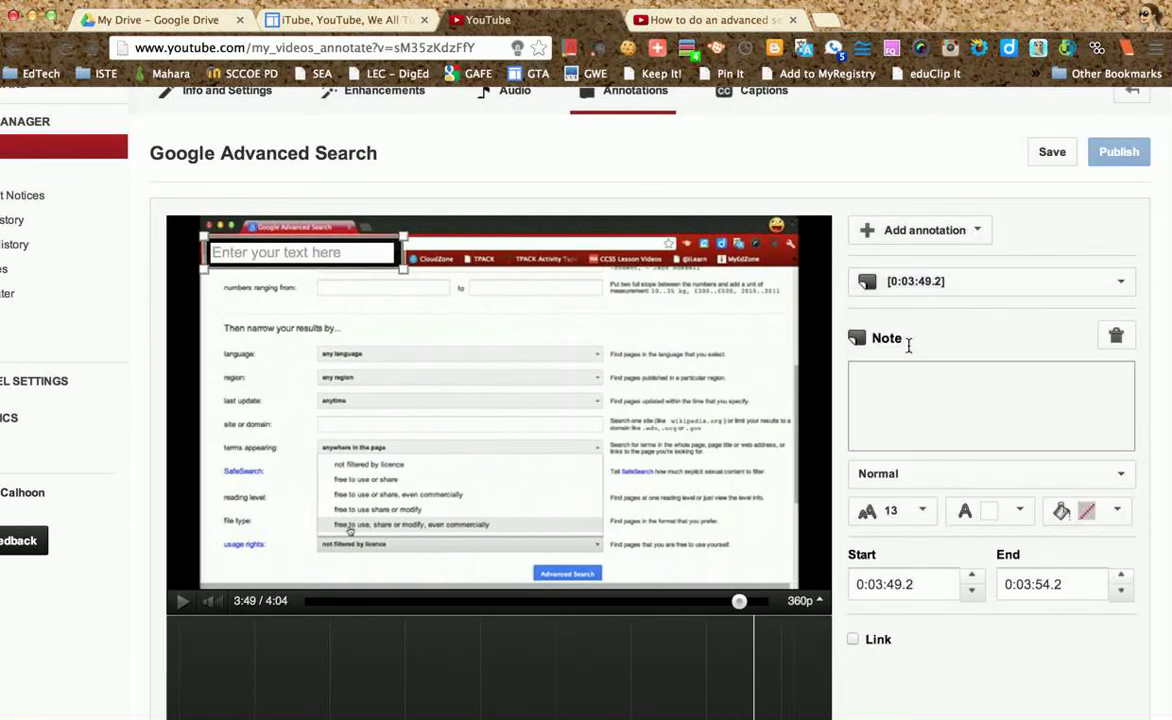
left_click(896, 382)
type("For")
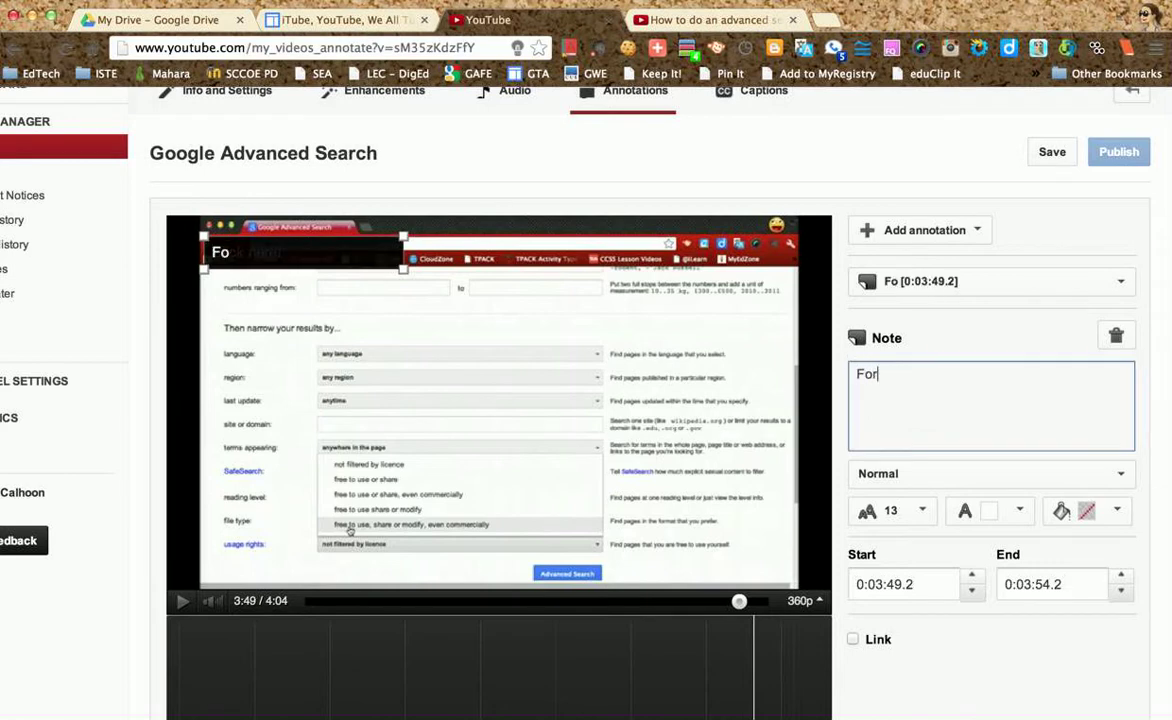
type(" more information a")
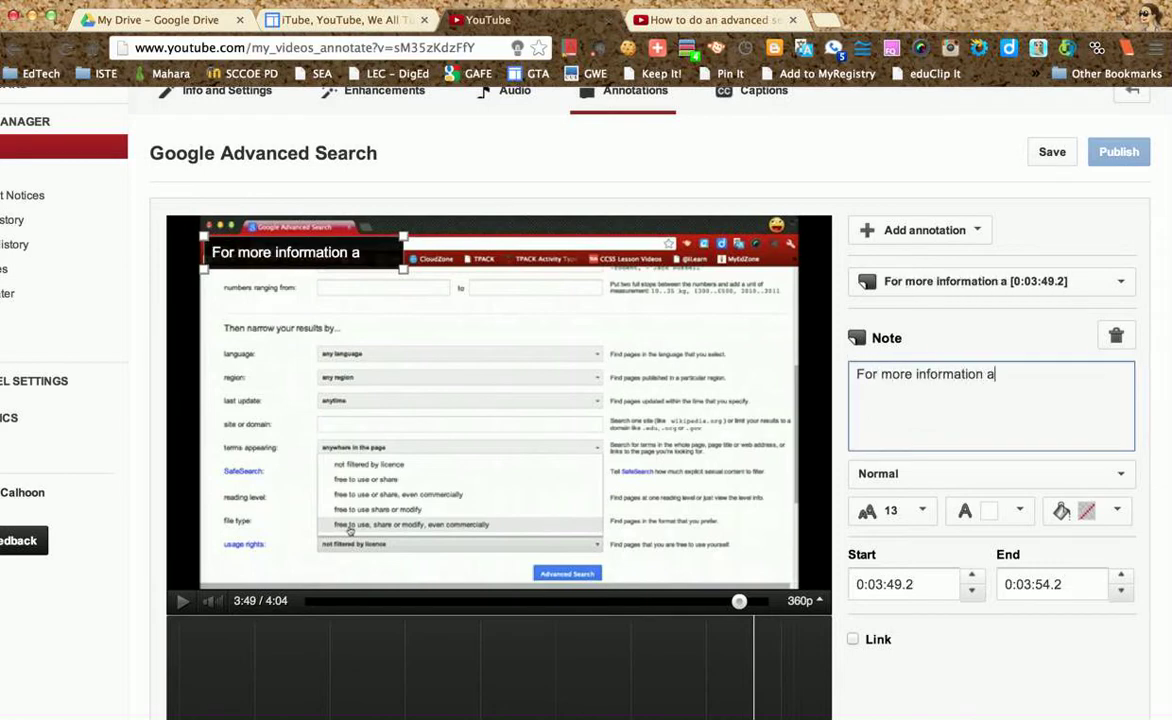
type("bout Google Adva")
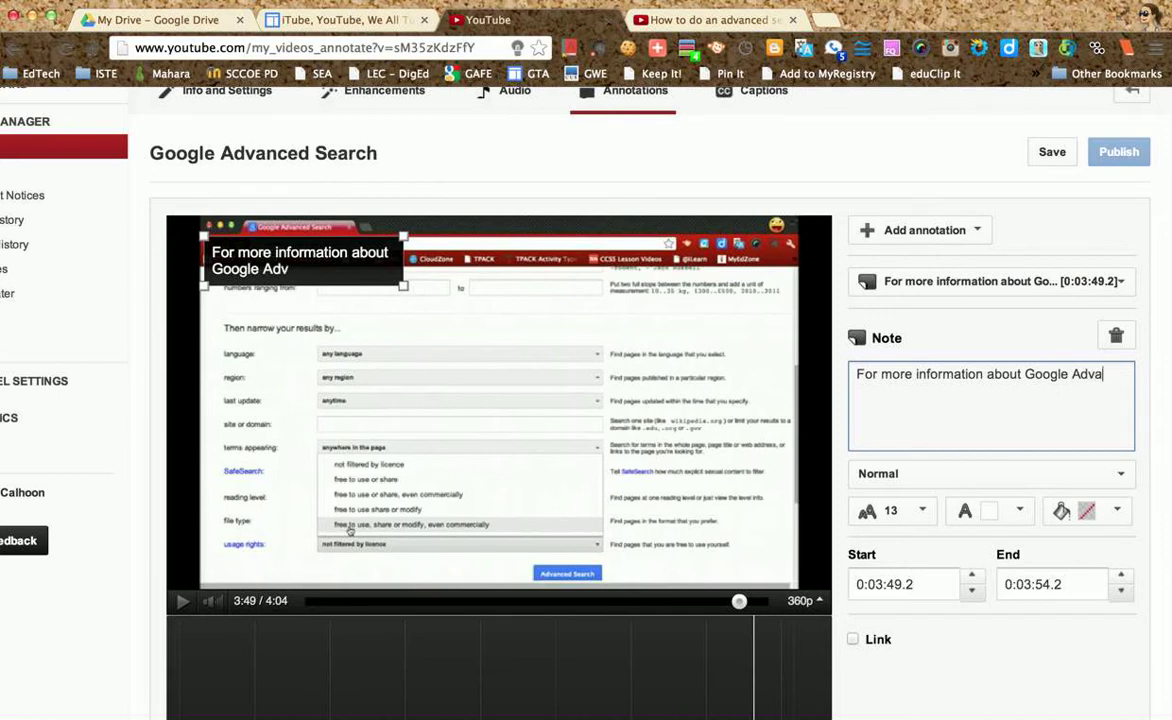
type("nced Search u")
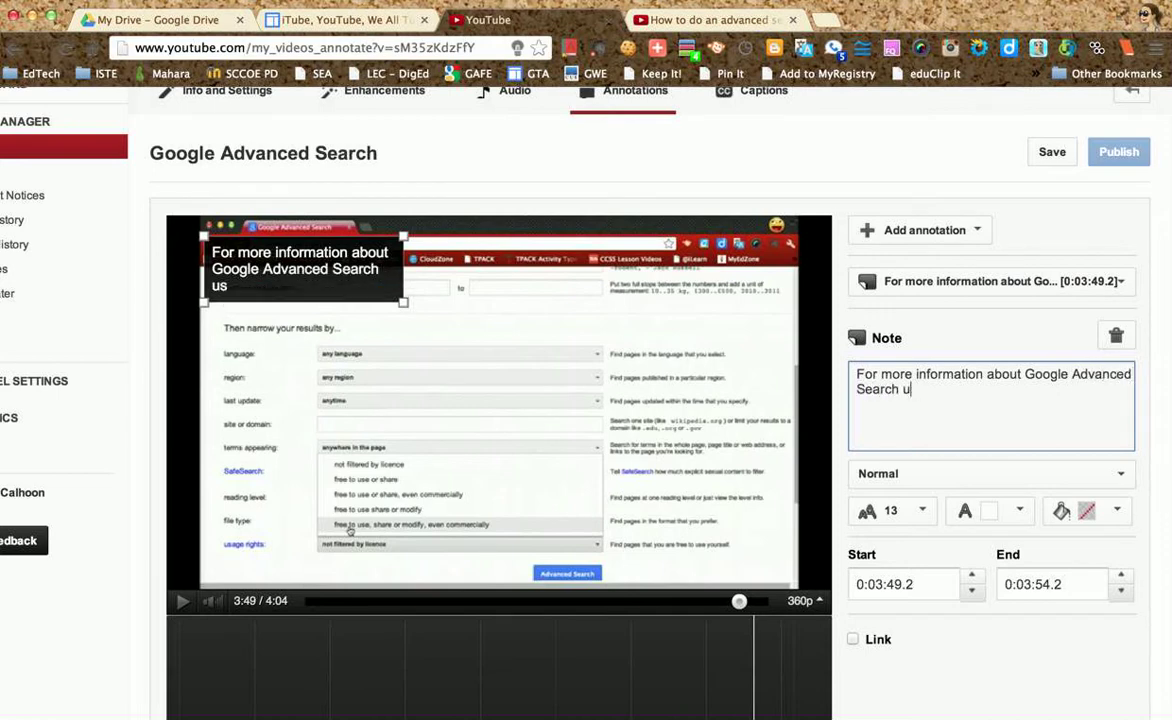
key("BackSpace")
type("in Book Sear")
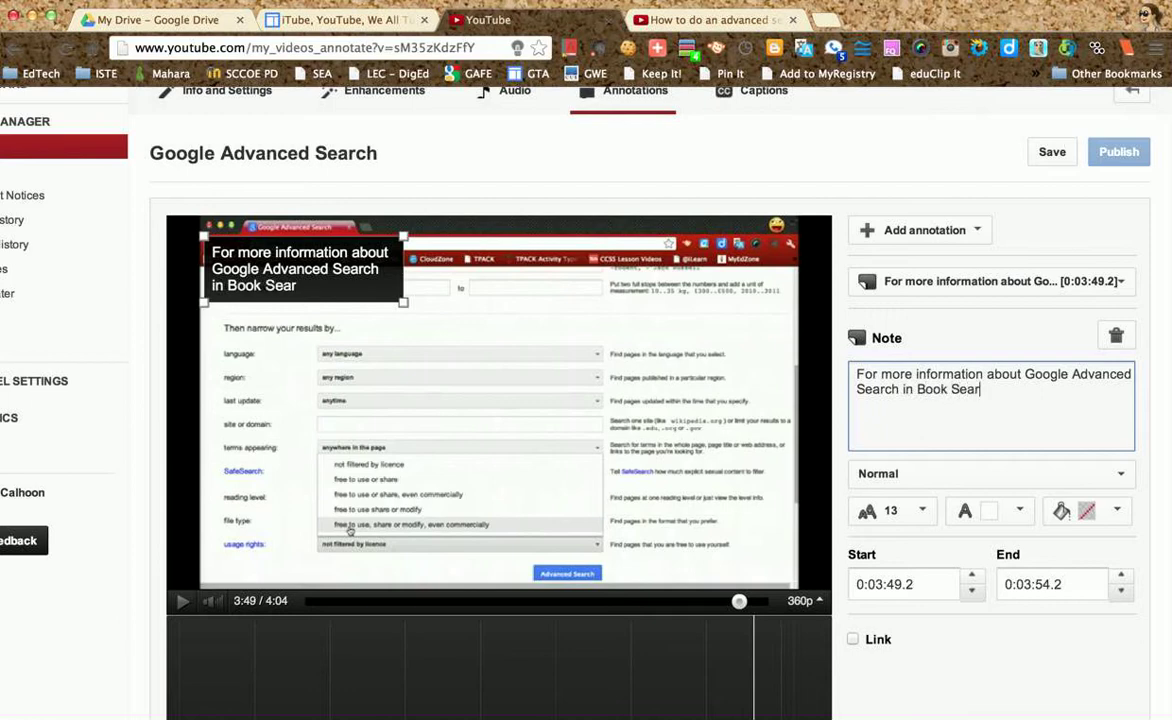
type("ch")
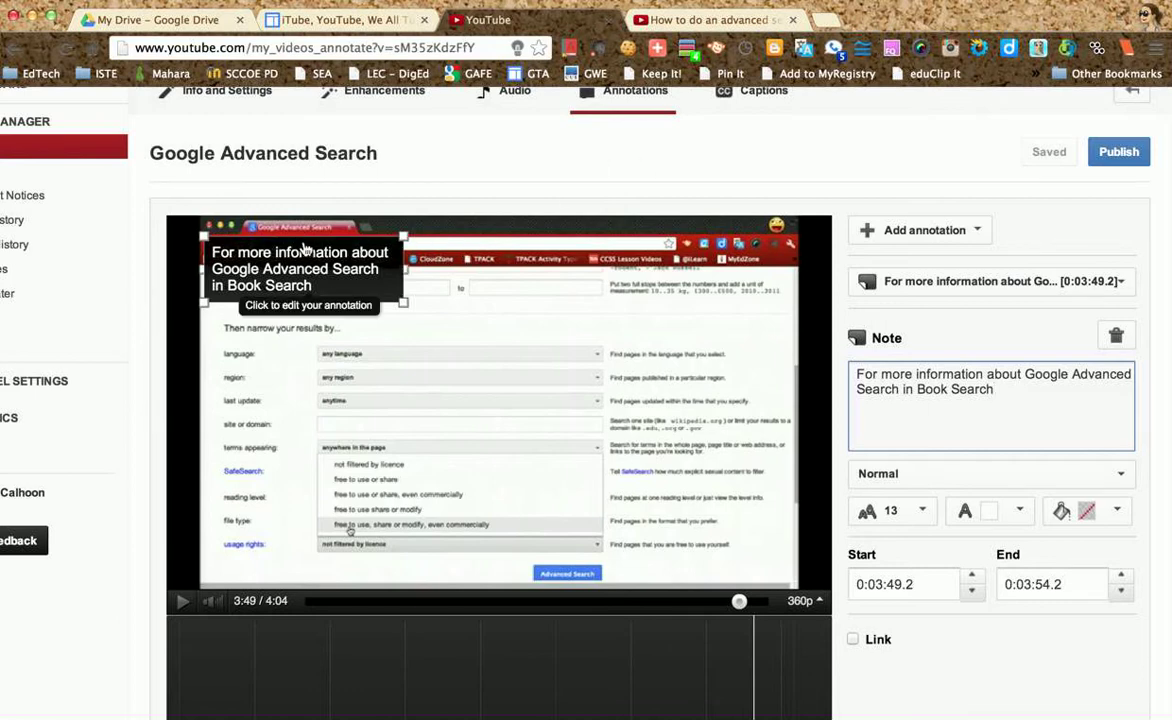
Move the note to the lower-right corner of the video frame and set its style to Impact.
mouse_move(304, 250)
left_mouse_down()
mouse_move(395, 309)
mouse_move(629, 395)
mouse_move(744, 487)
mouse_move(760, 540)
mouse_move(702, 527)
left_mouse_up()
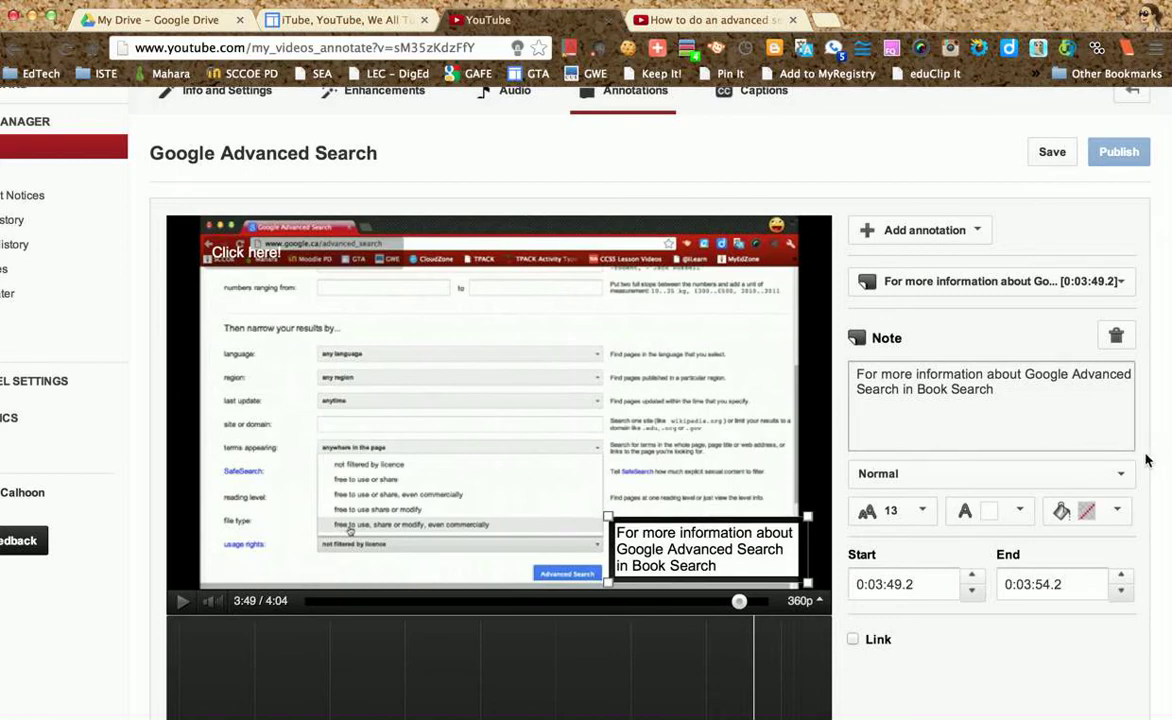
scroll(1150, 456, "down", 3)
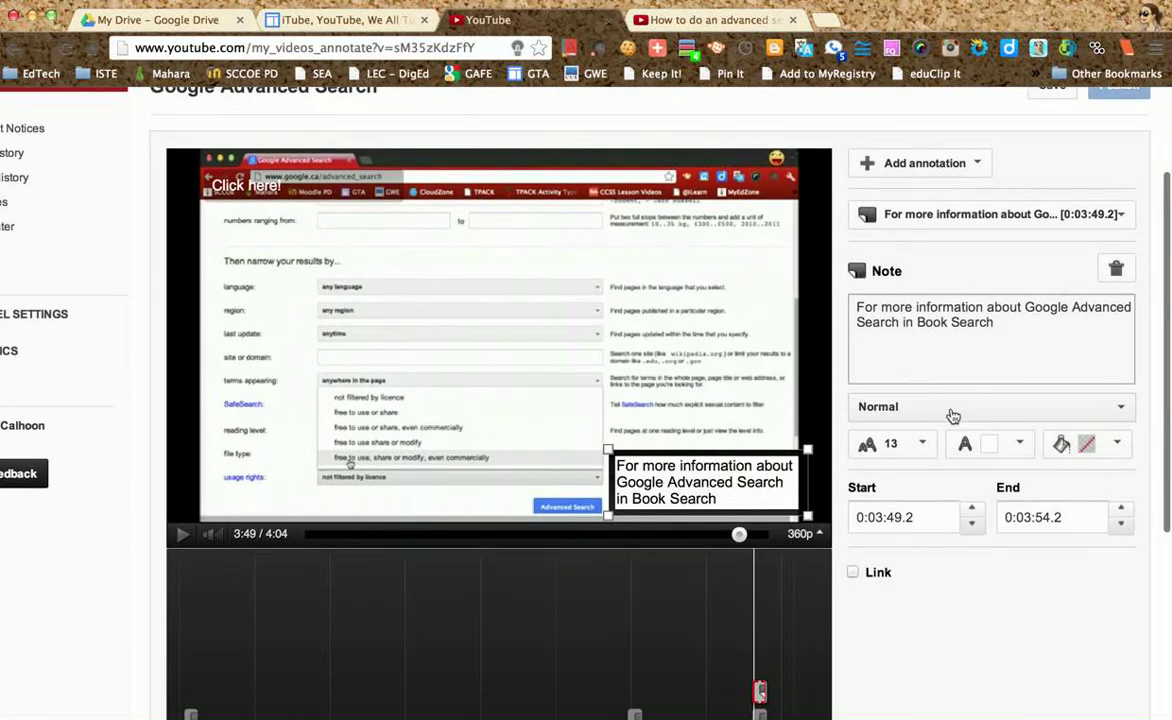
left_click(946, 412)
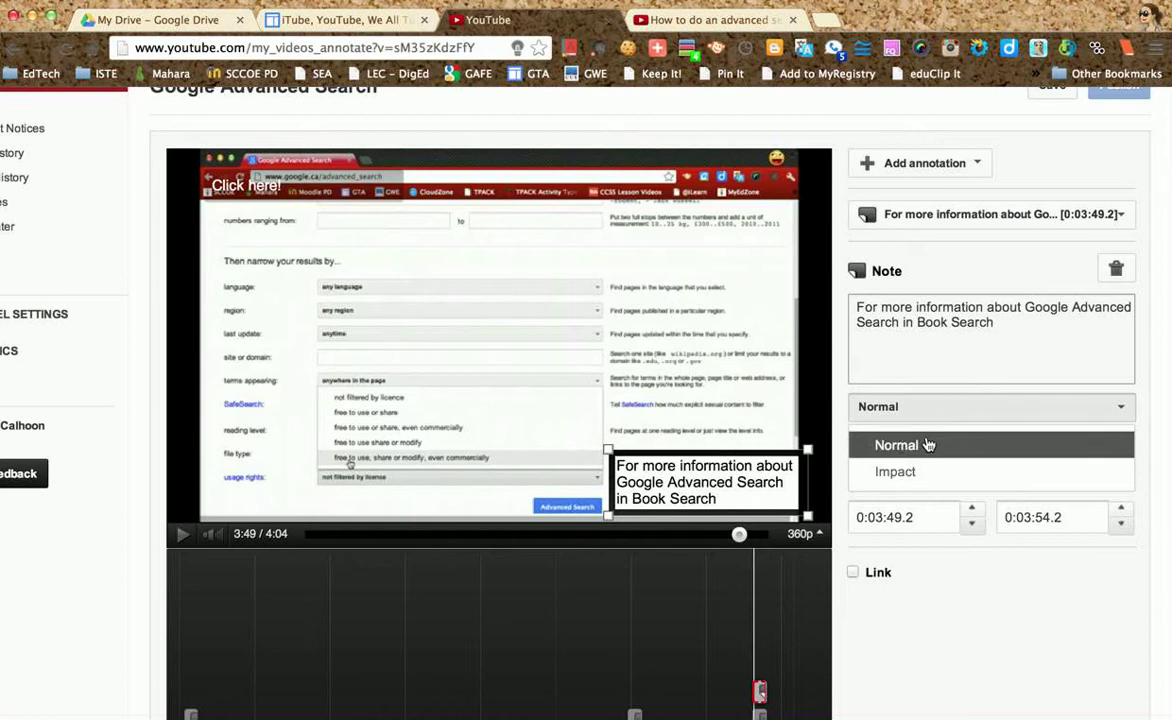
left_click(903, 471)
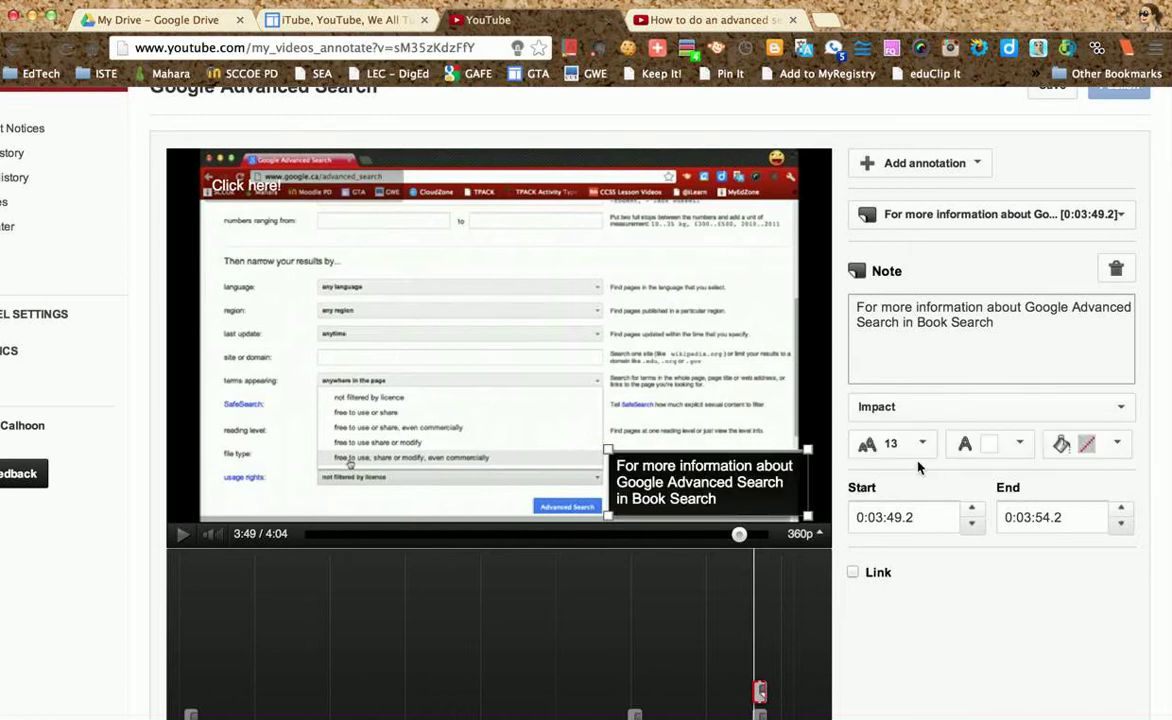
Review the note's font size and text colour choices and give the note a red background.
left_click(916, 451)
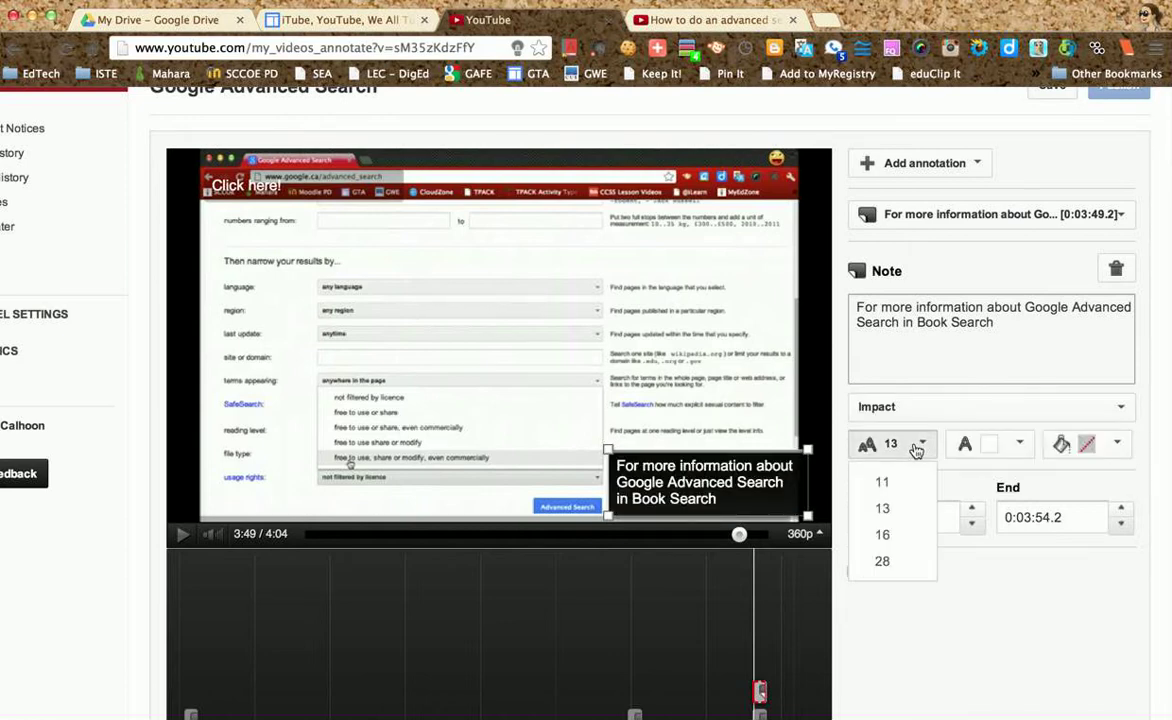
left_click(1026, 450)
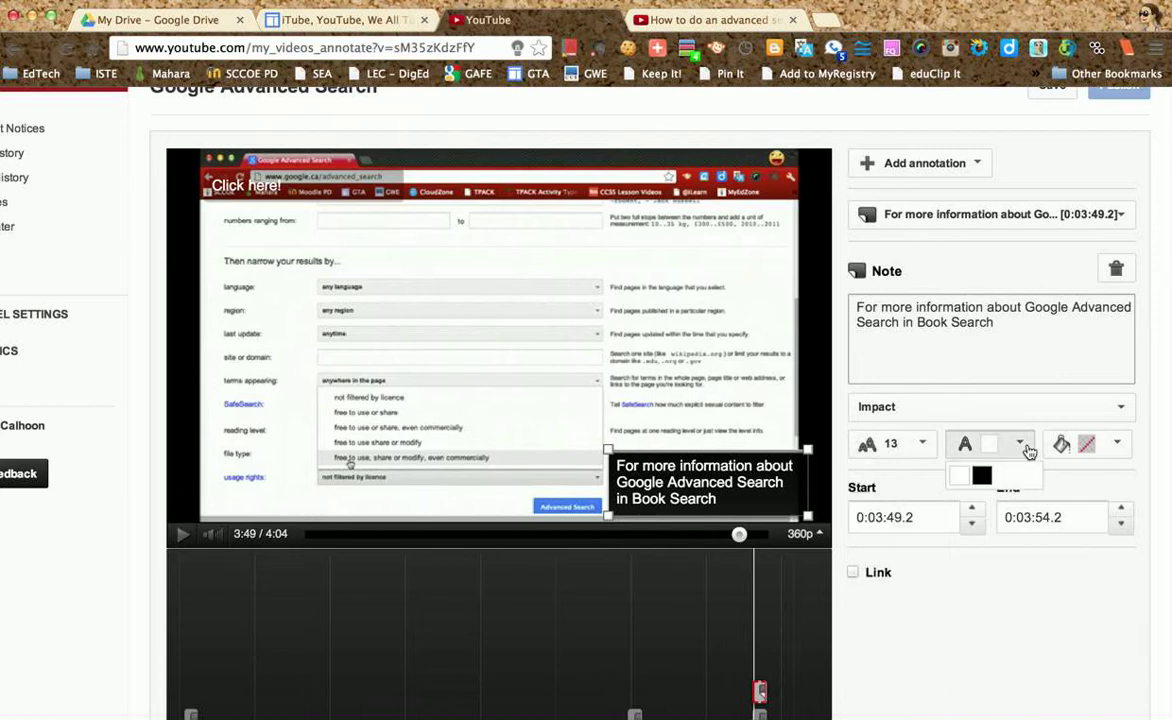
left_click(1119, 446)
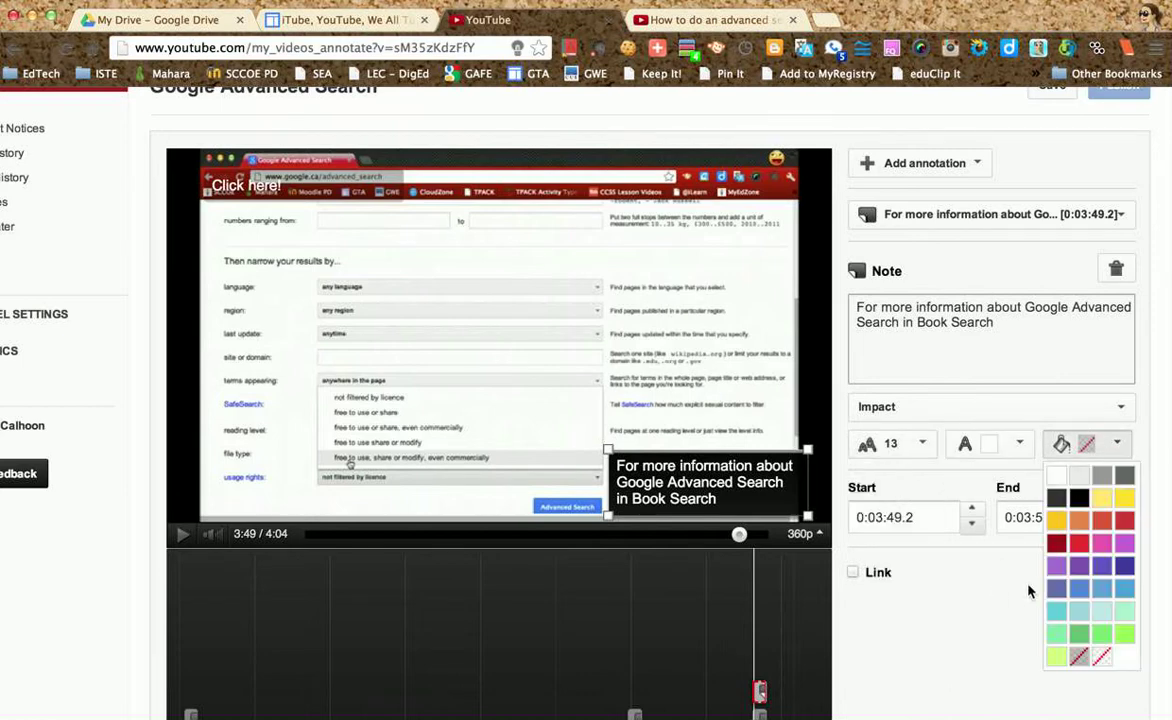
left_click(1080, 545)
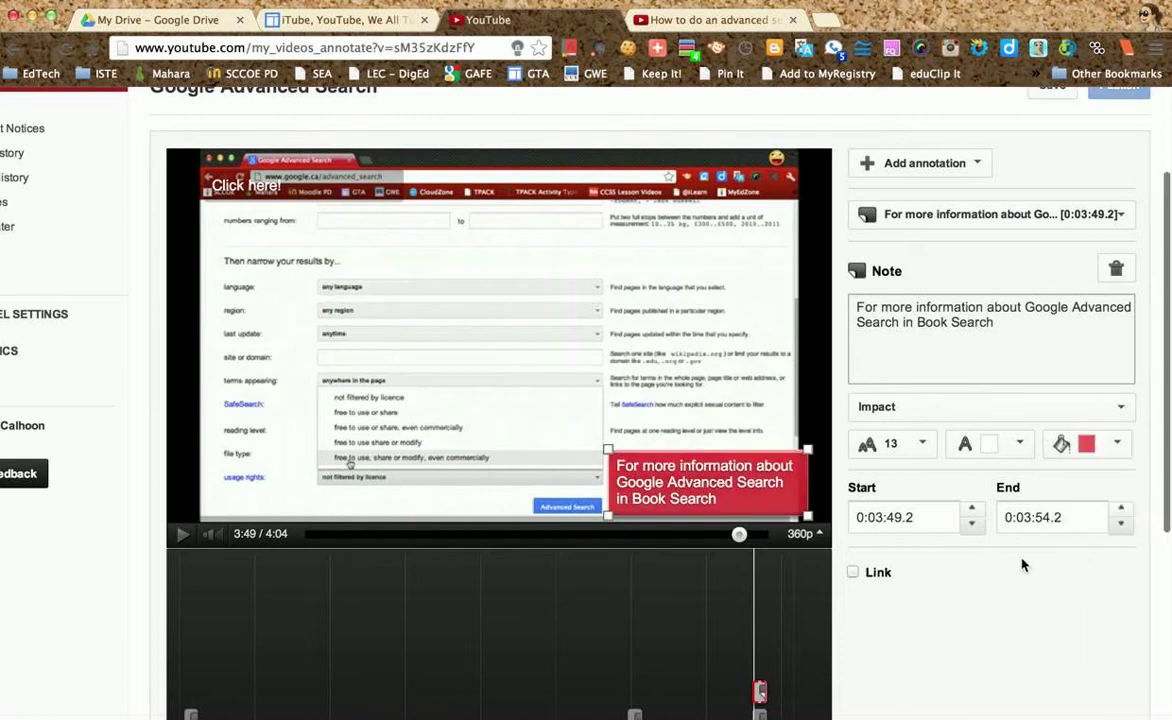
Set the note's start time to 0:03:50.0 and its end time to 0:03:54.4.
scroll(1022, 565, "down", 2)
scroll(1022, 565, "down", 3)
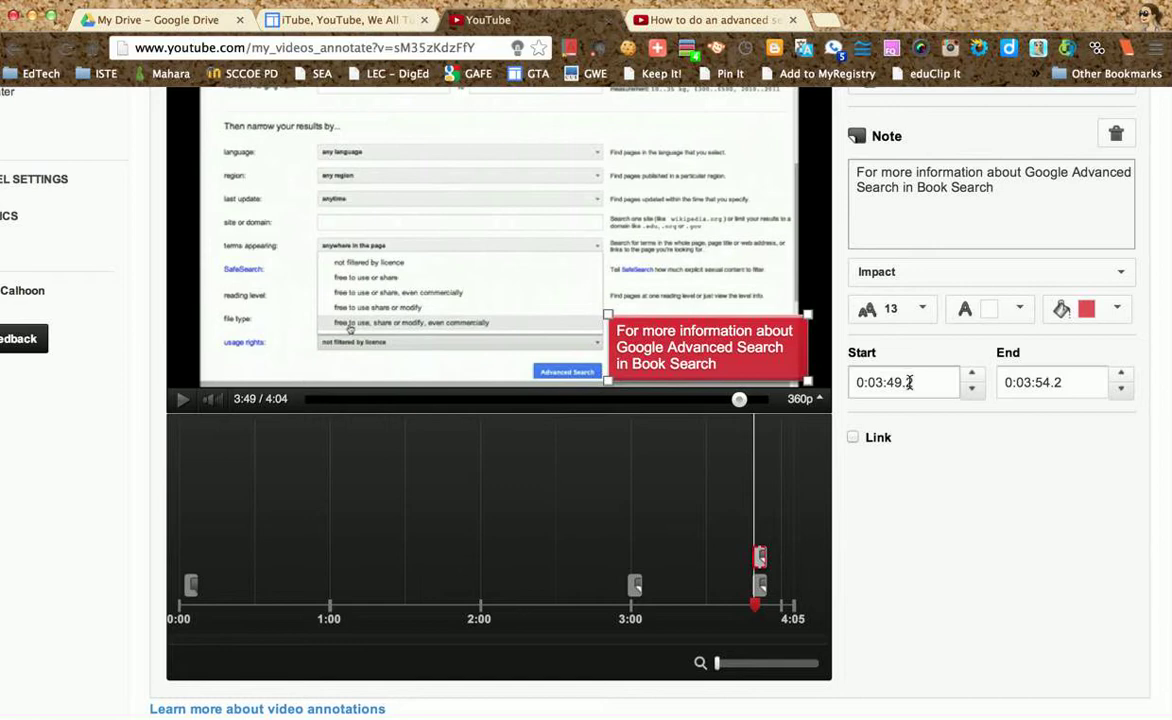
left_click(972, 373)
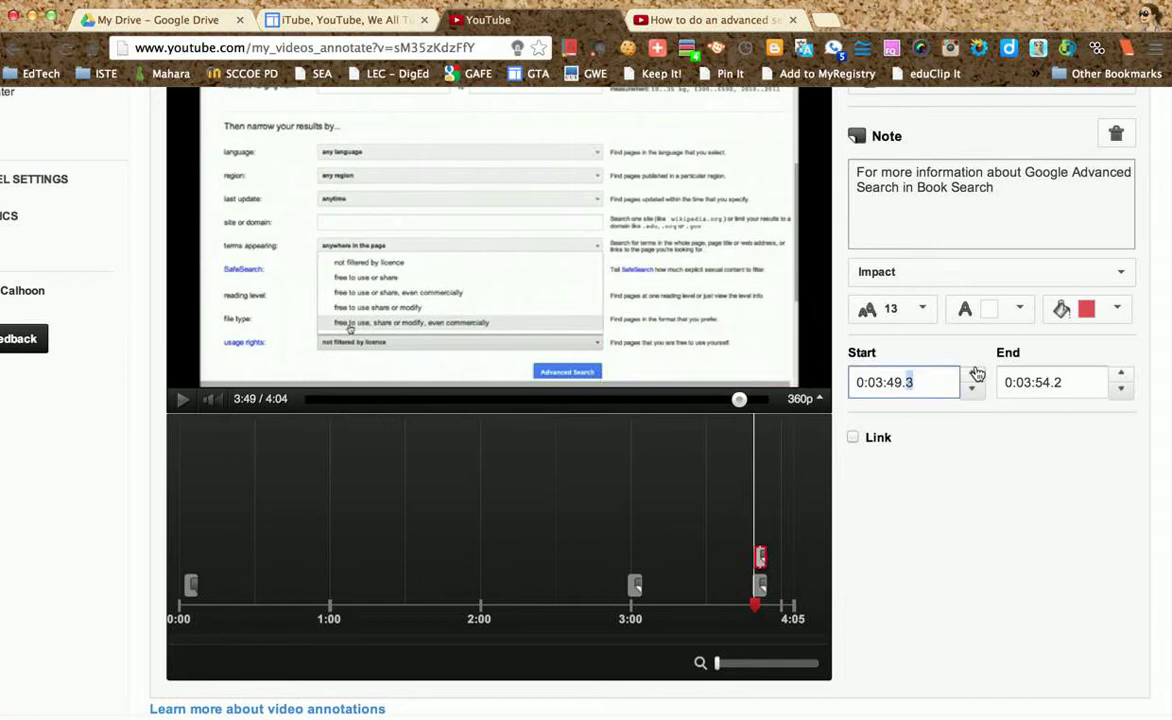
double_click(974, 373)
left_click(974, 373)
left_click_drag(1060, 384, 1022, 385)
type("3:54.4")
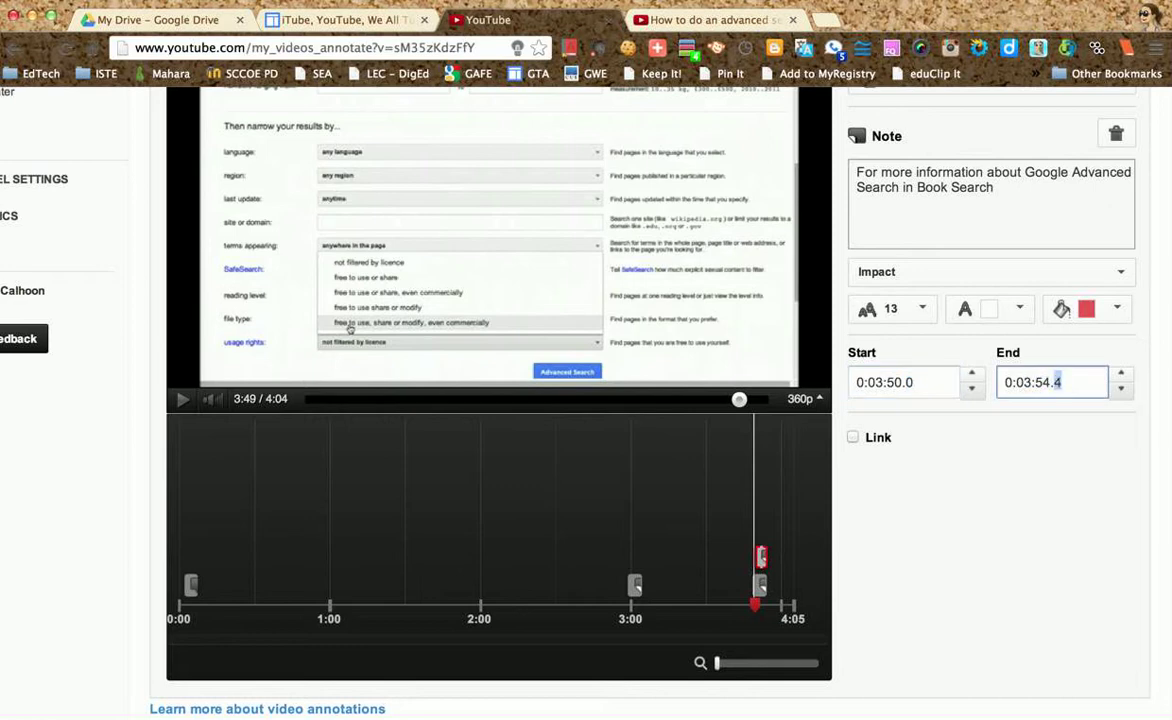
double_click(1020, 384)
left_click(853, 438)
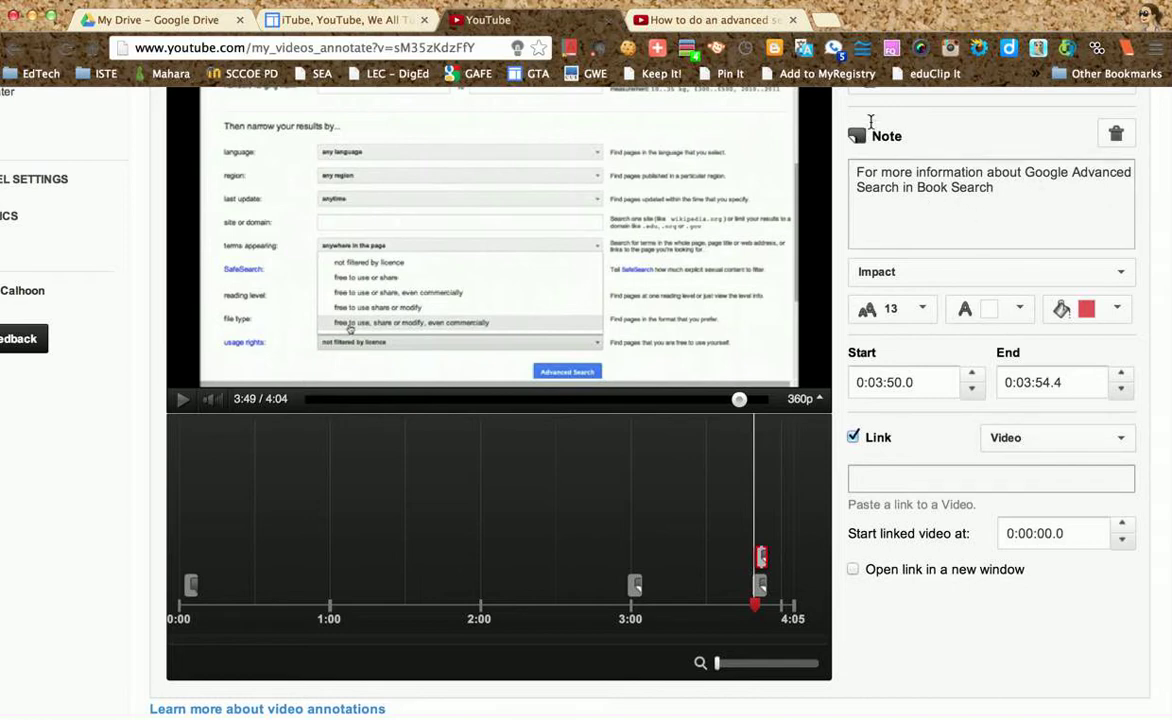
left_click(706, 22)
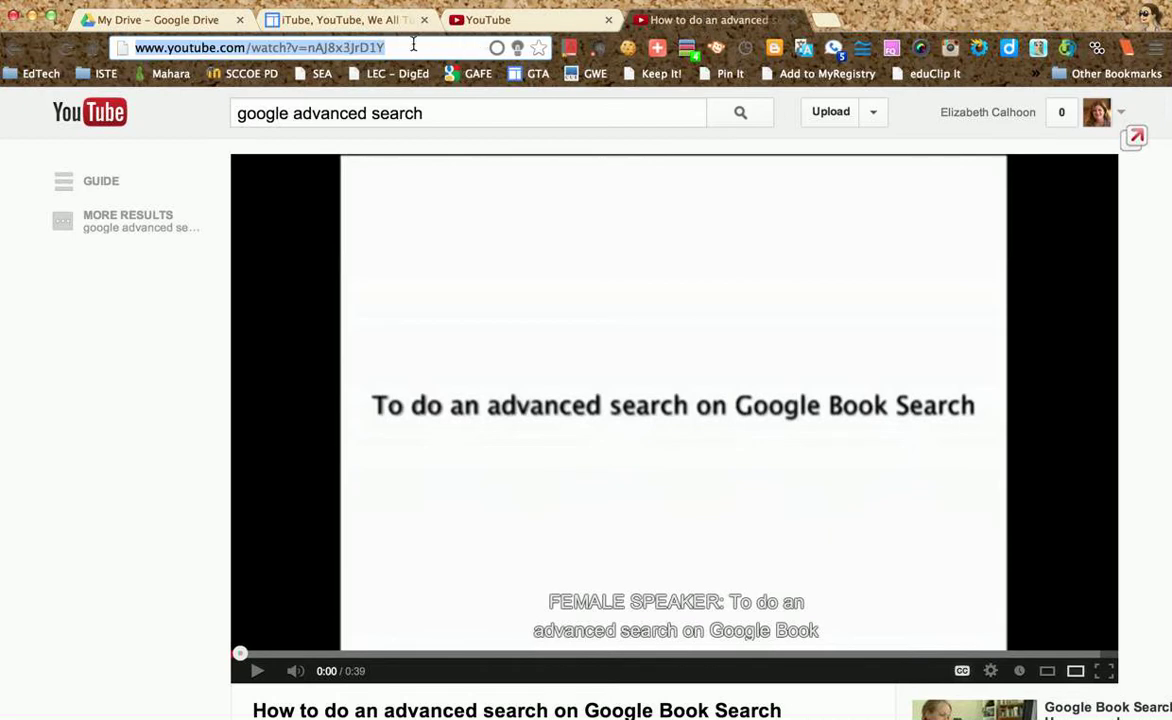
left_click(496, 21)
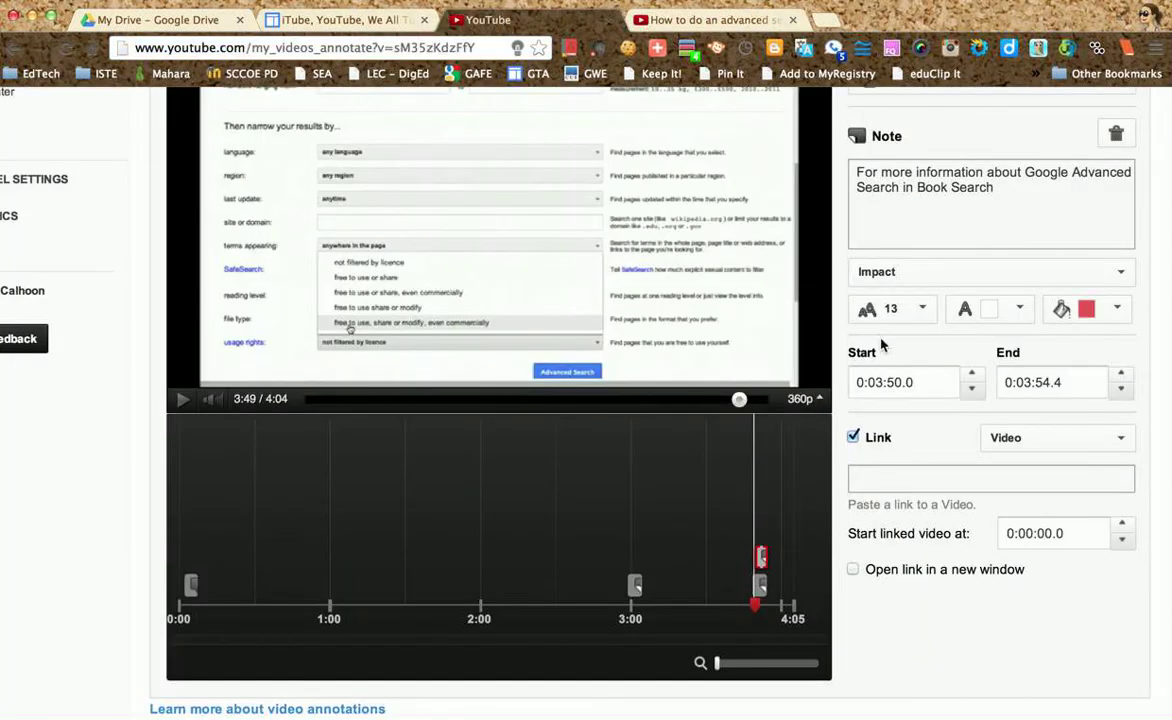
left_click(868, 478)
type("http://www.youtube.com/watch?v=nAJ8x3JrD1Y")
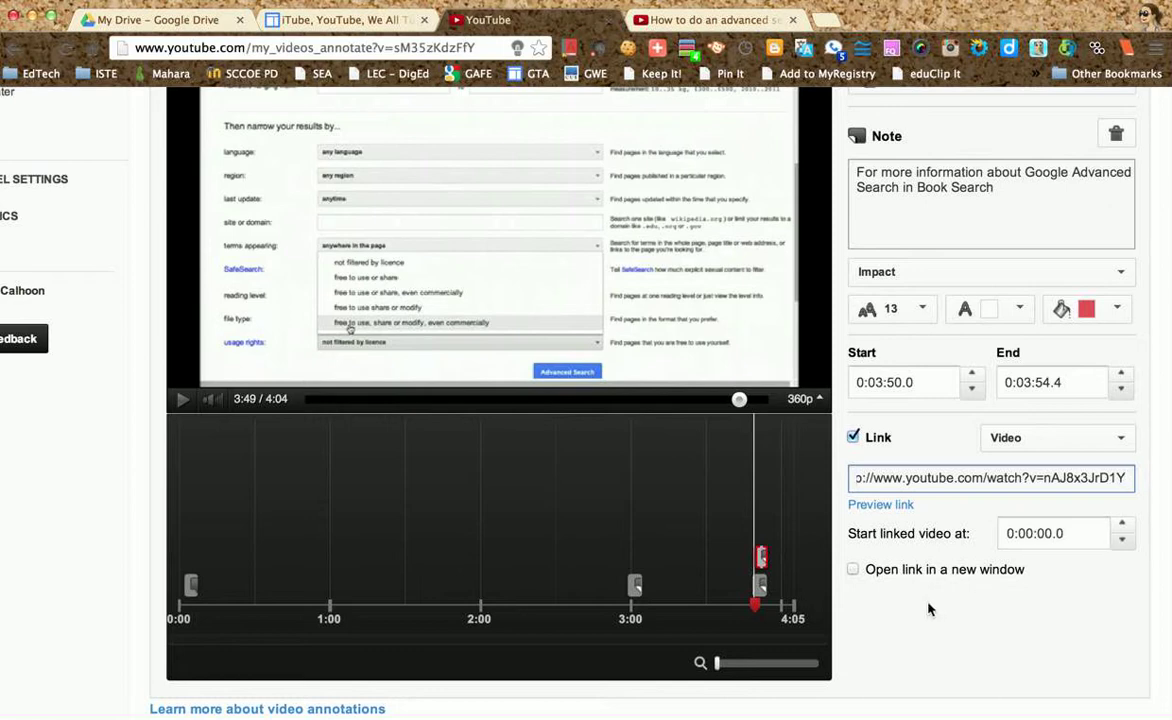
left_click(853, 570)
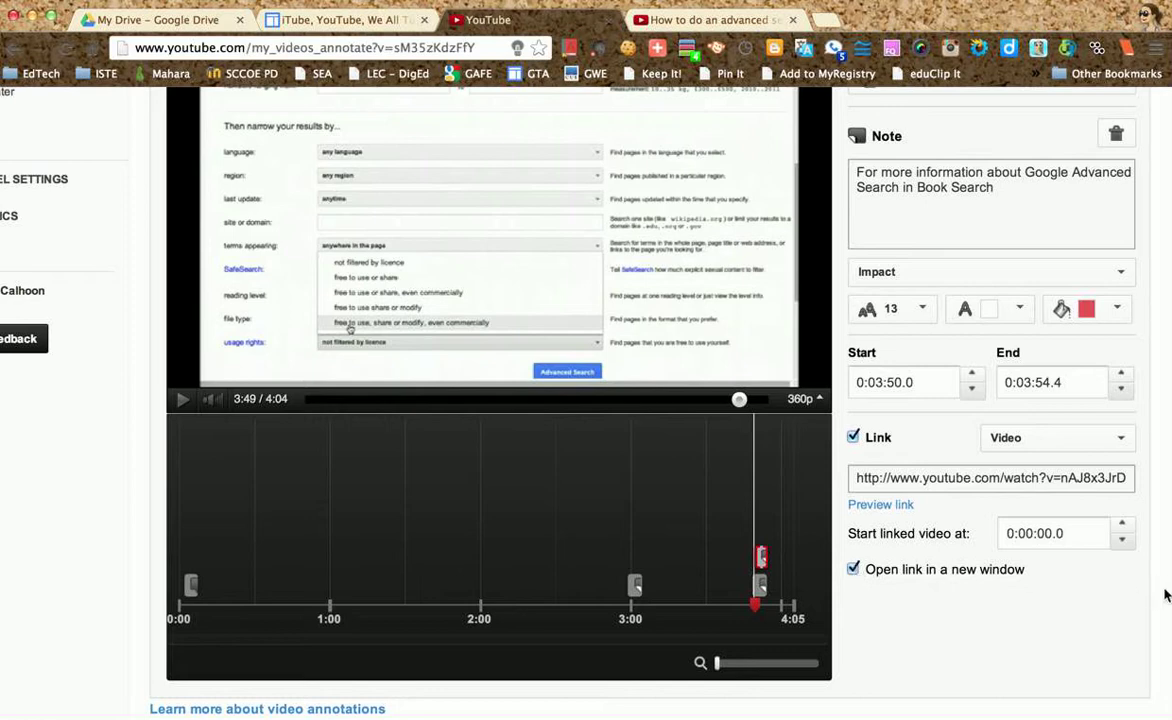
Save and publish the annotations of the Google Advanced Search video.
scroll(1164, 595, "up", 3)
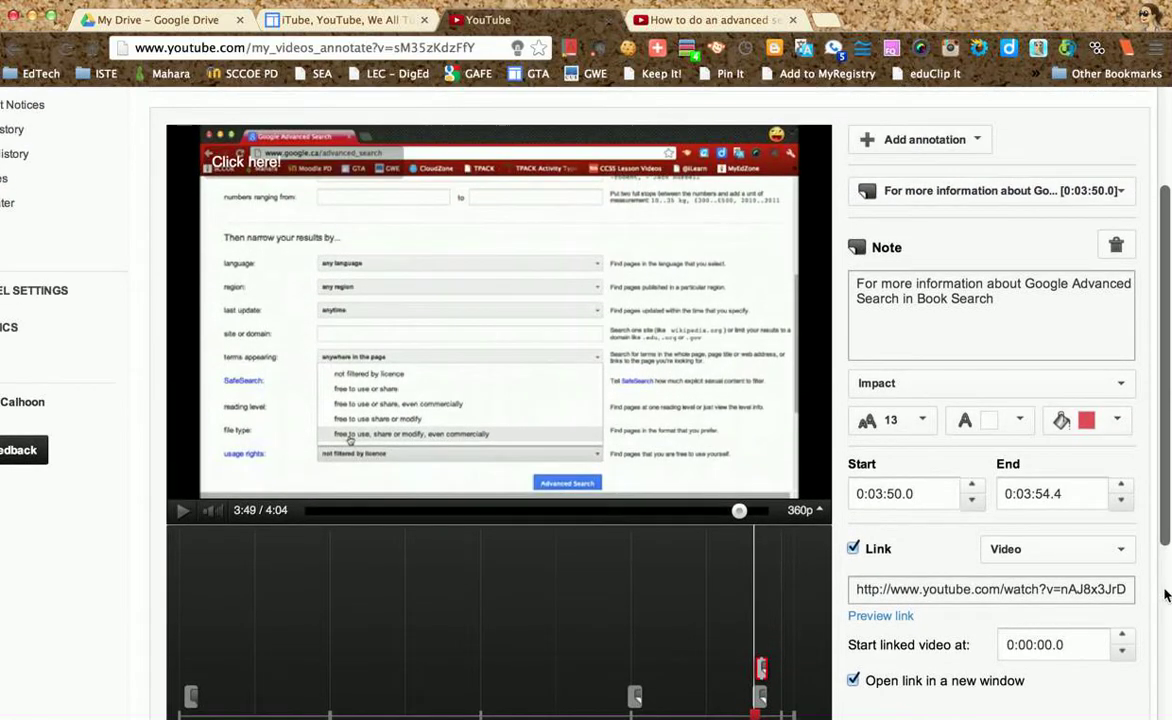
scroll(1164, 595, "up", 3)
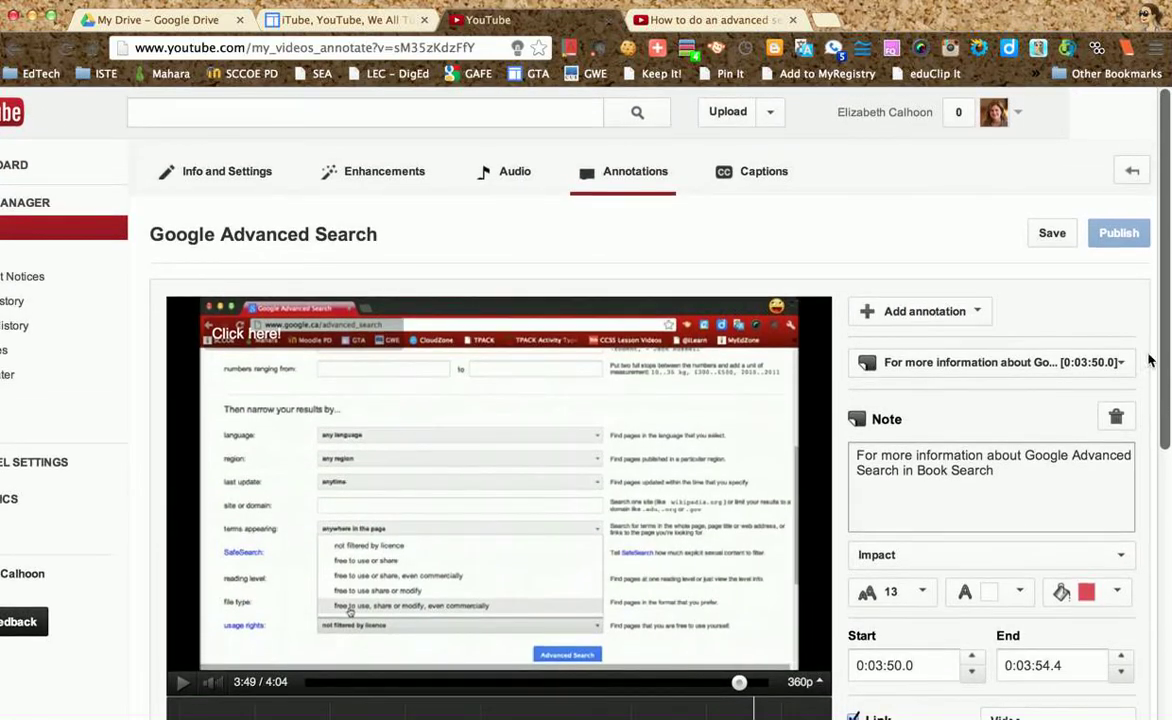
left_click(1042, 232)
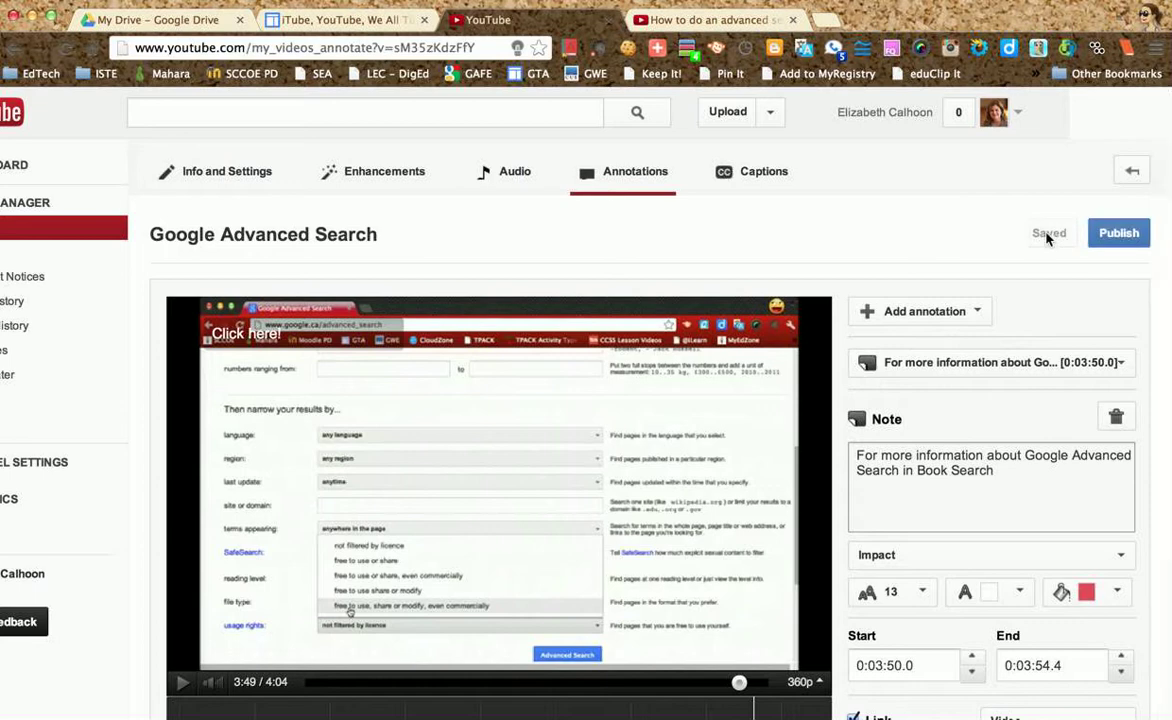
left_click(1119, 236)
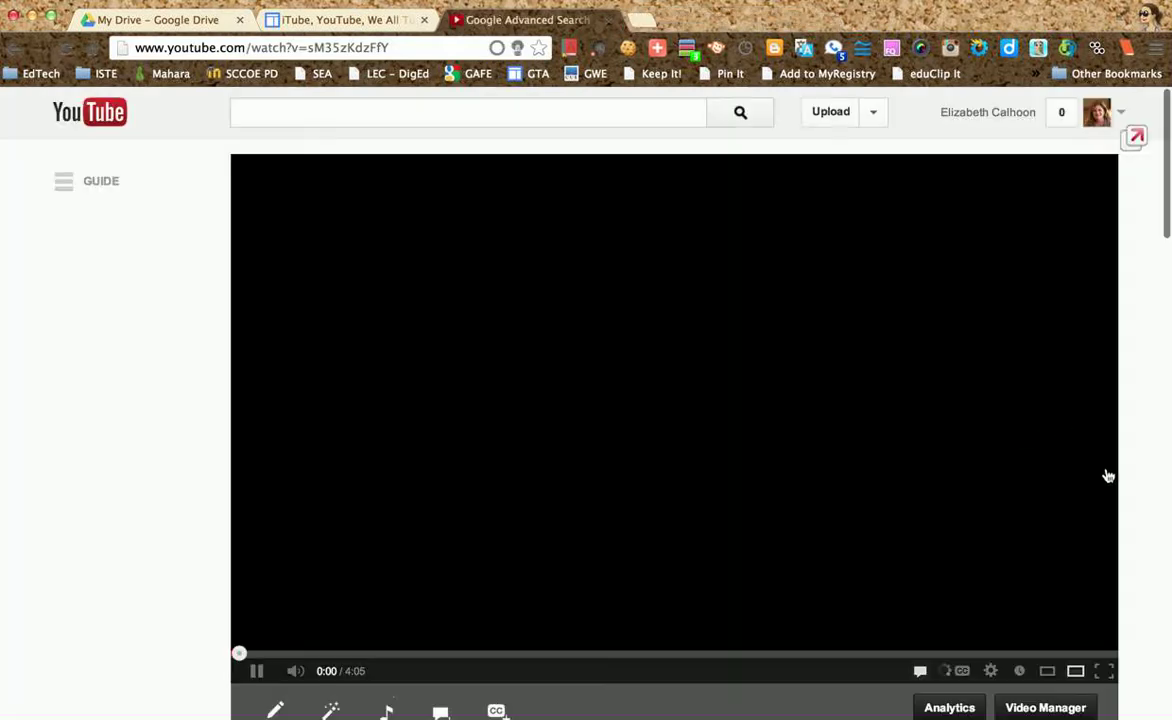
Pause the published video, skip to 3:54 and follow the red note's link to test it.
scroll(1140, 516, "down", 1)
left_click(256, 626)
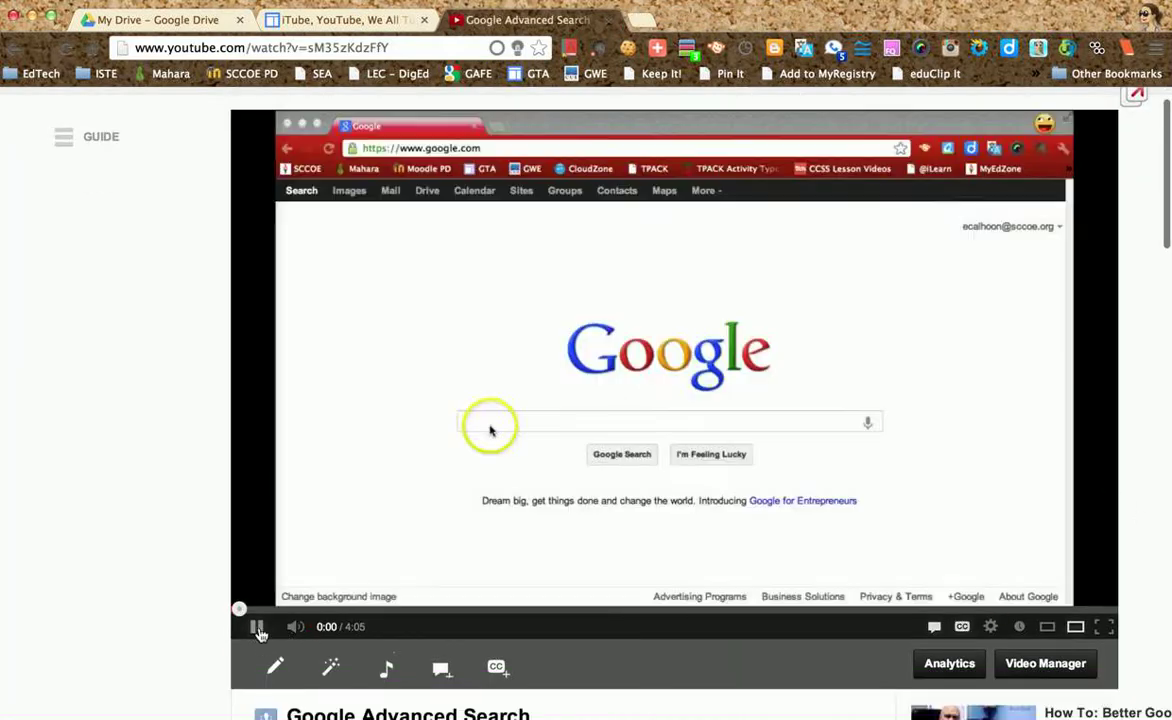
left_click_drag(242, 610, 975, 628)
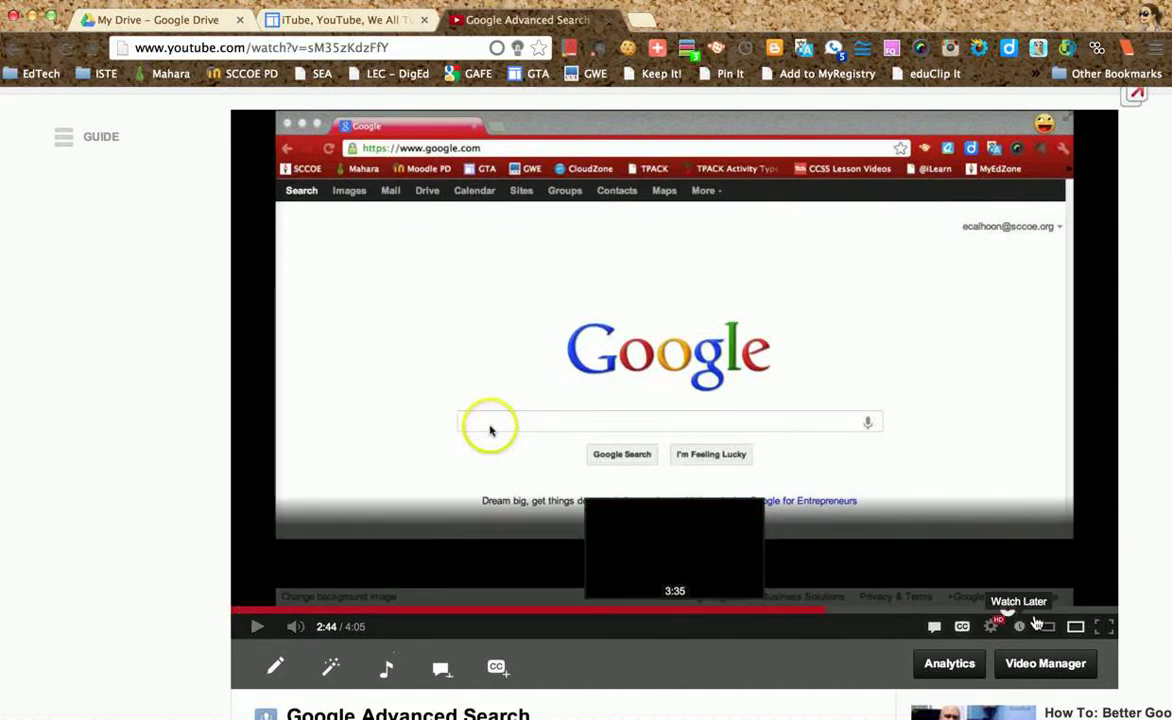
left_click(1069, 614)
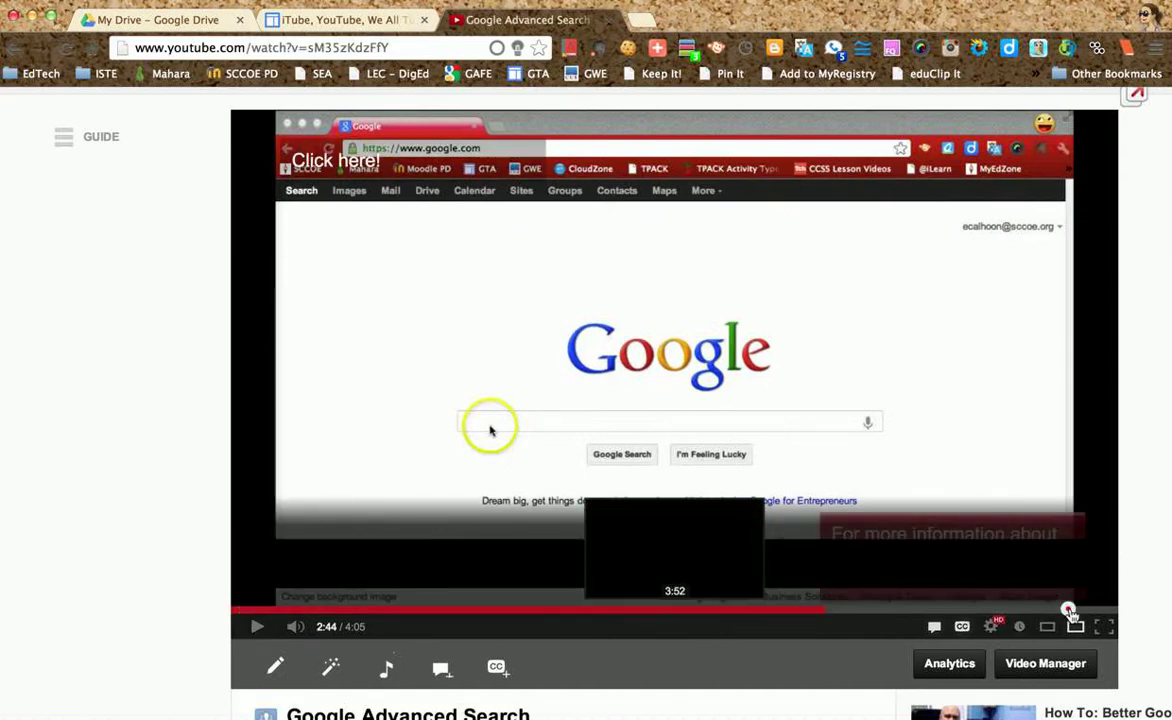
left_click_drag(1069, 612, 1075, 613)
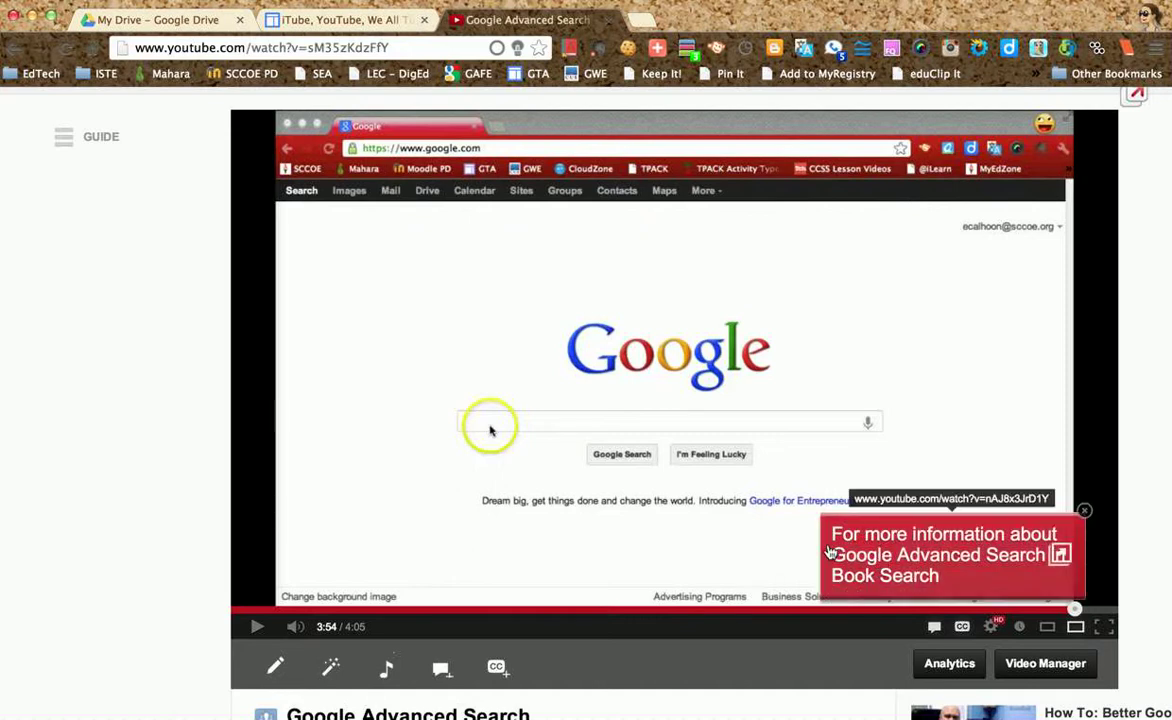
left_click(910, 553)
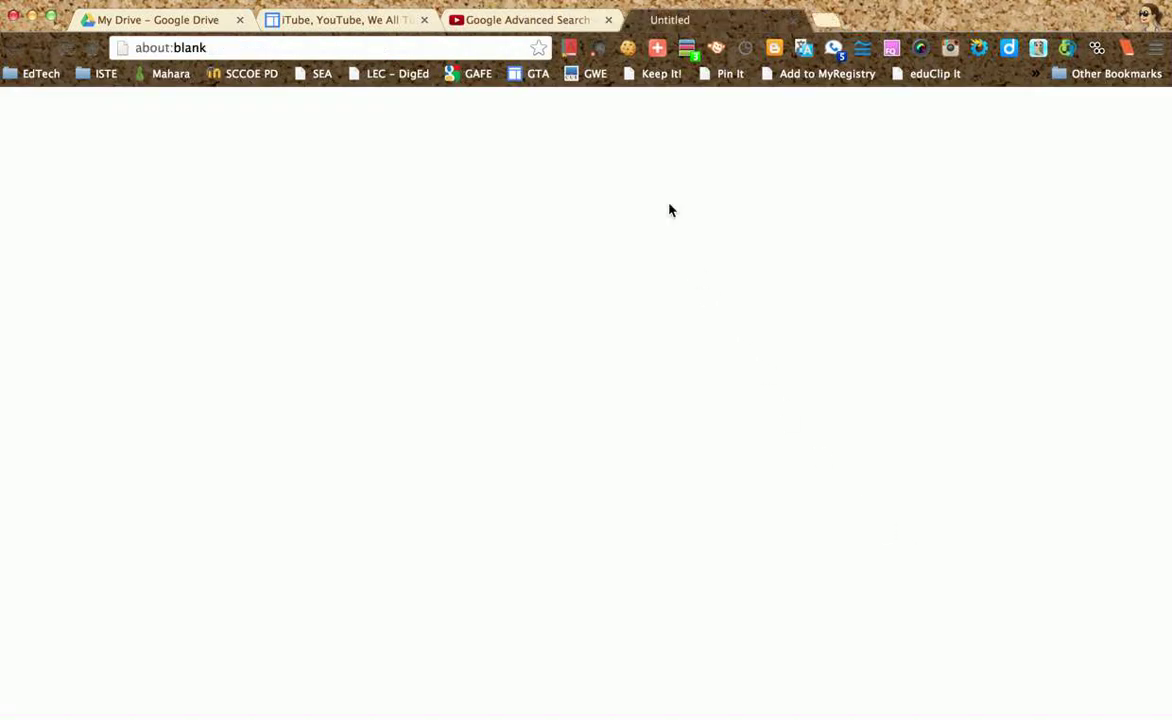